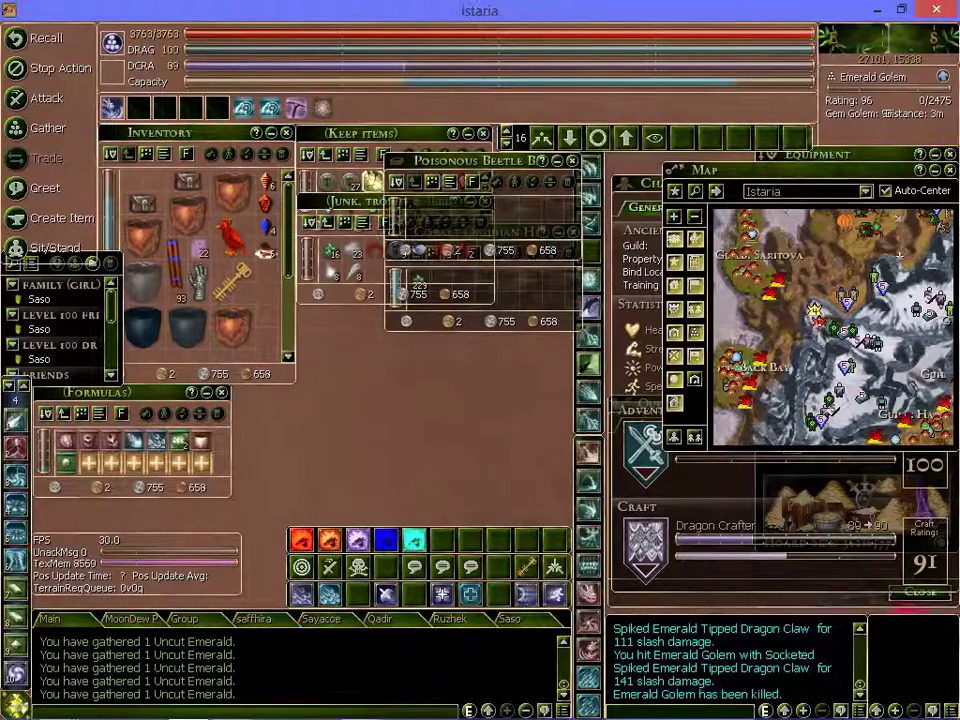
Step: Look through the inventory and open the description of the active Might of Istaria's Army effect
{"action": "scroll", "coordinate": [190, 260], "scroll_direction": "down", "scroll_amount": 3}
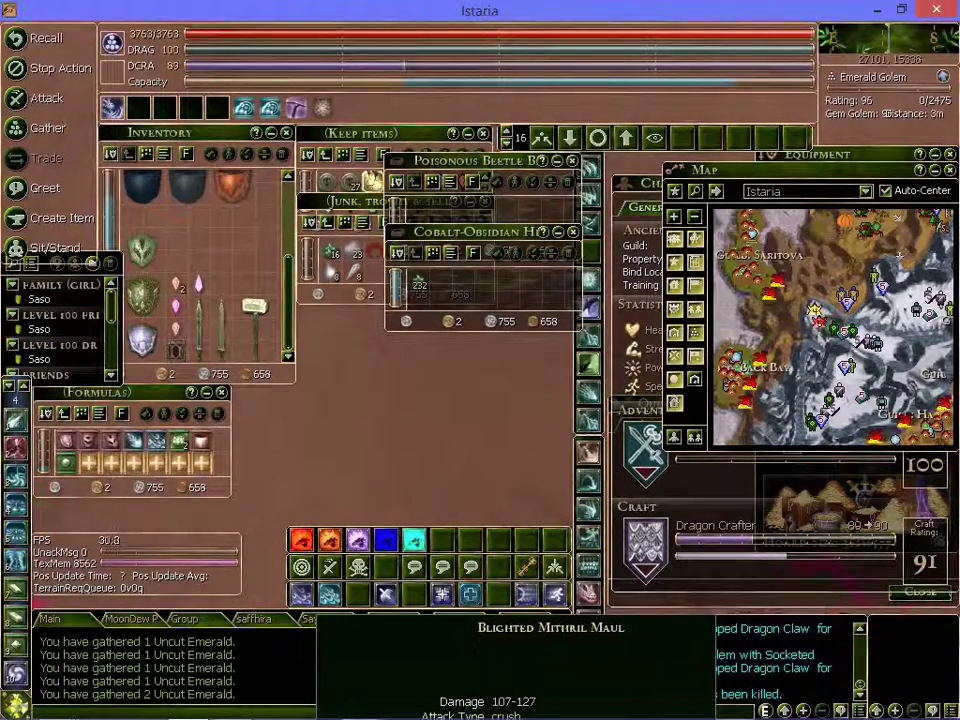
{"action": "scroll", "coordinate": [195, 265], "scroll_direction": "up", "scroll_amount": 1}
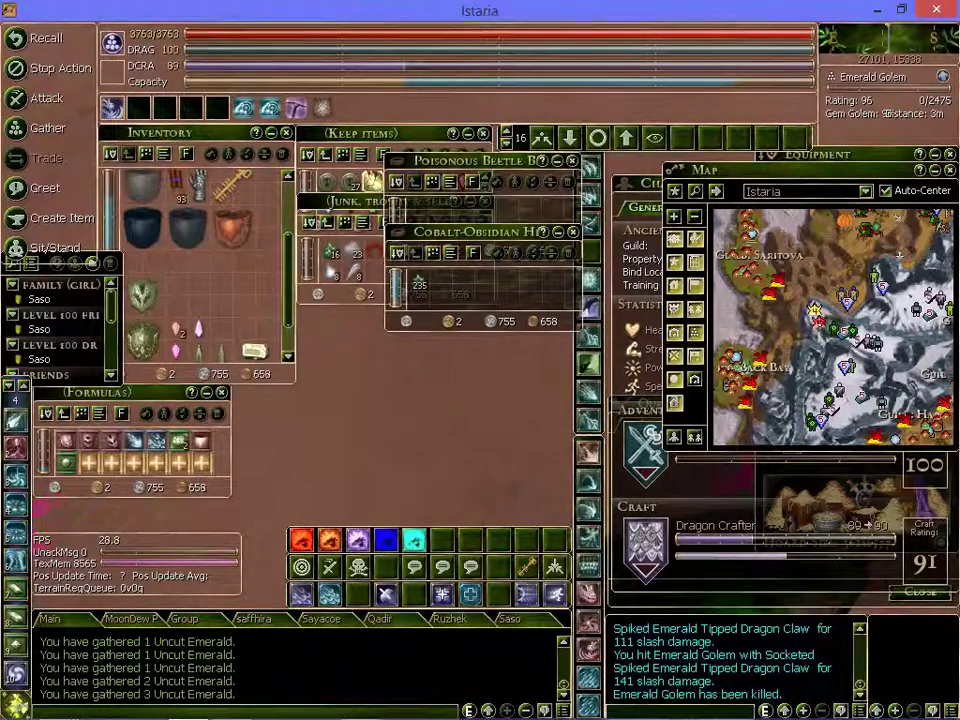
{"action": "scroll", "coordinate": [195, 265], "scroll_direction": "up", "scroll_amount": 2}
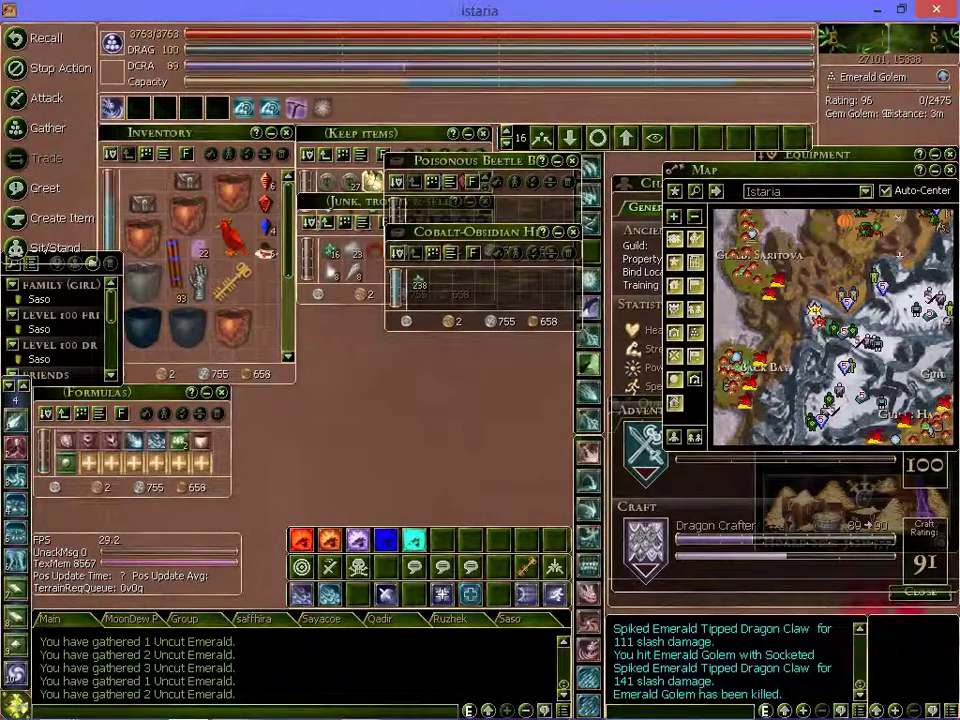
{"action": "right_click", "coordinate": [322, 107]}
{"action": "left_click", "coordinate": [350, 121]}
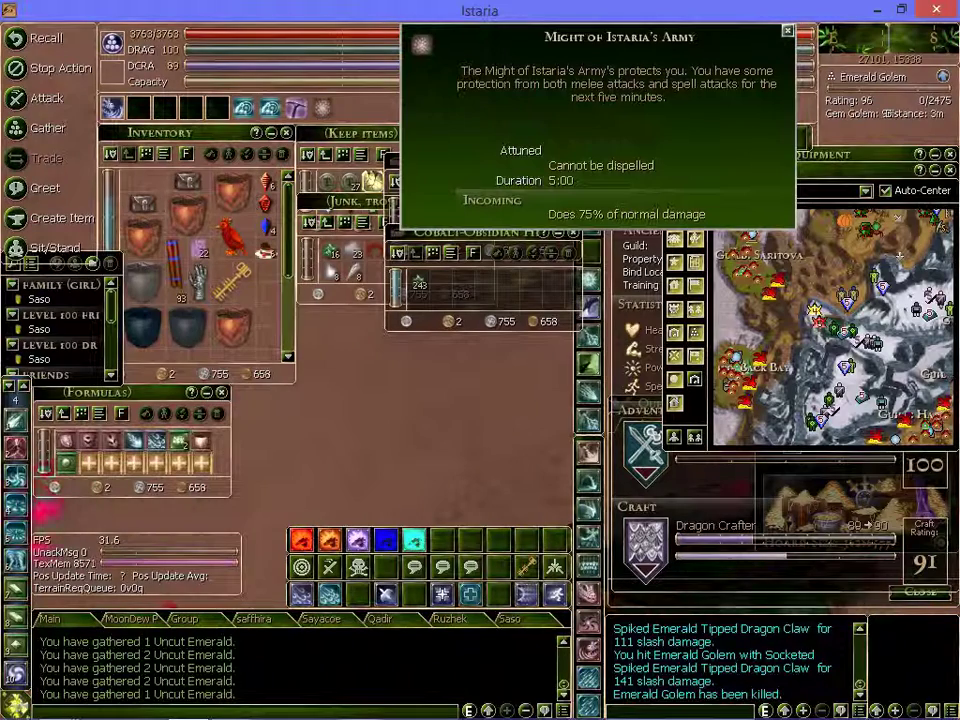
Step: Switch to File Explorer and open the game's music folder through the "Music in the game" shortcut in the ((Shortcuts)) folder
{"action": "key", "text": "alt+Tab"}
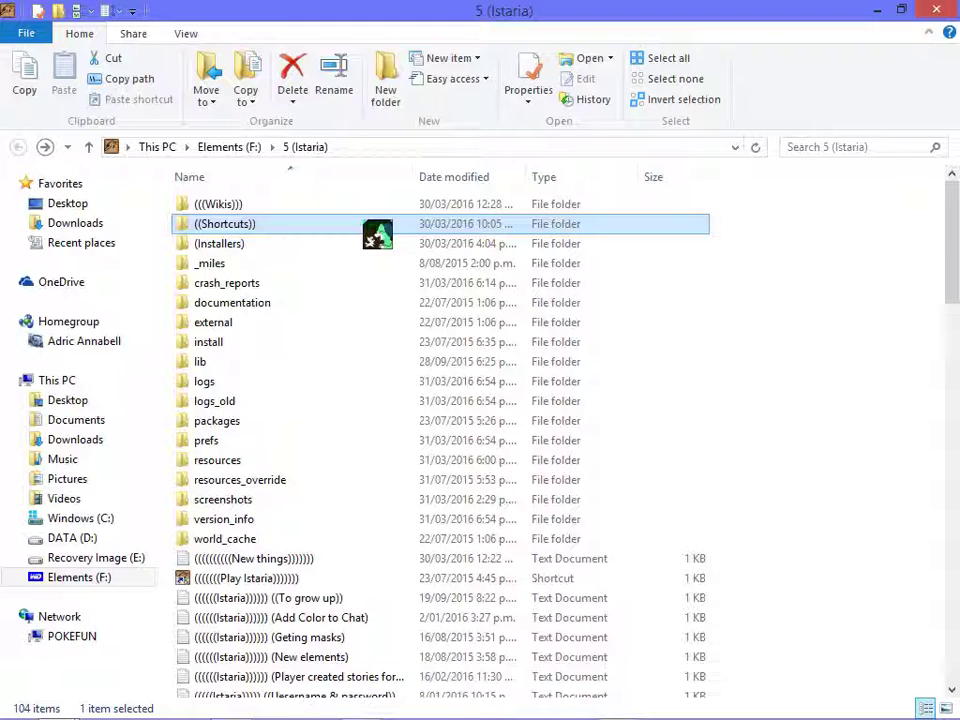
{"action": "double_click", "coordinate": [377, 228]}
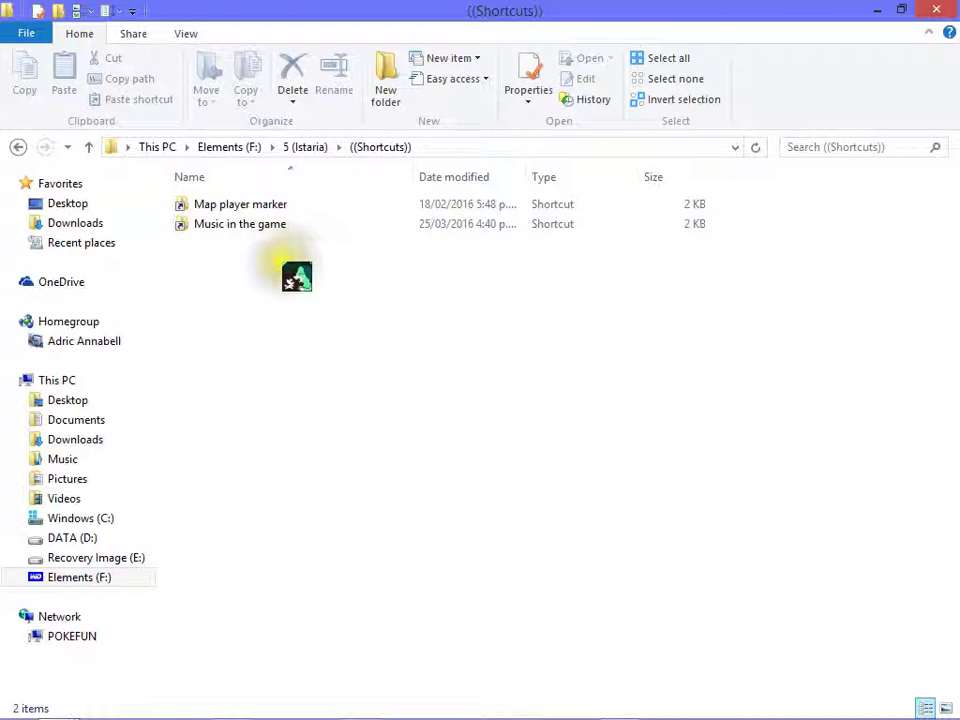
{"action": "left_click", "coordinate": [291, 222]}
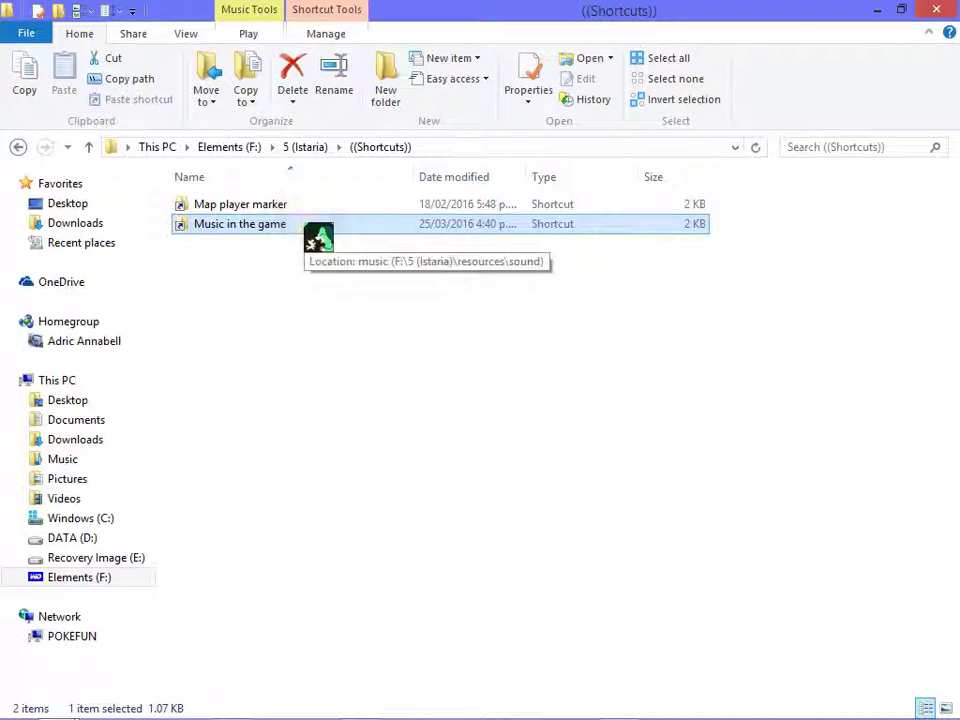
{"action": "double_click", "coordinate": [308, 228]}
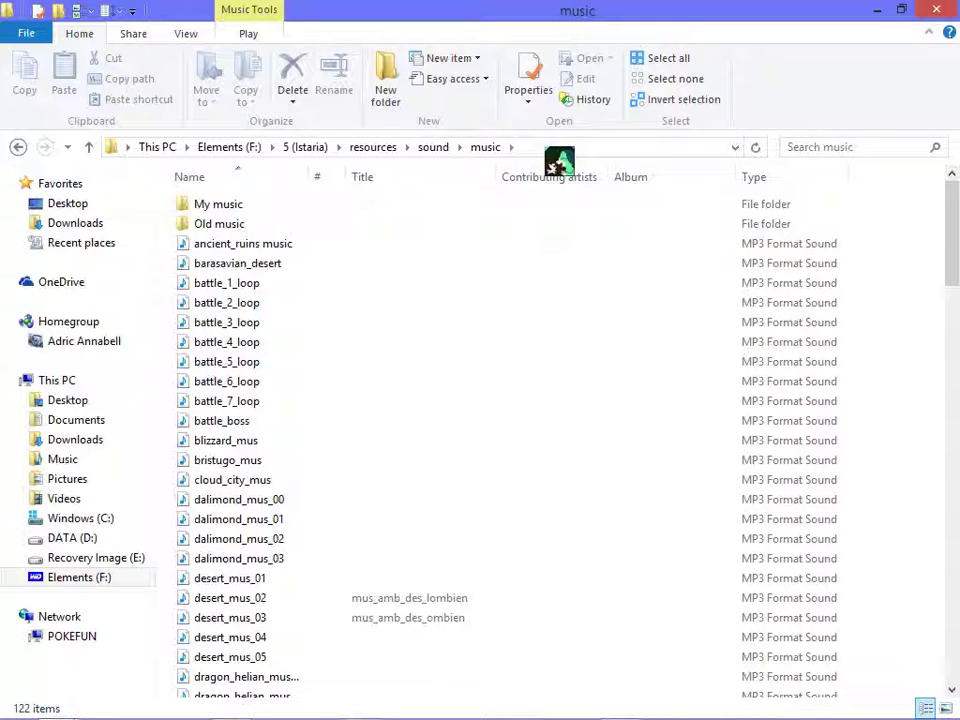
Step: Show the music folder's full path and highlight its \resources\sound\music part
{"action": "left_click", "coordinate": [550, 150]}
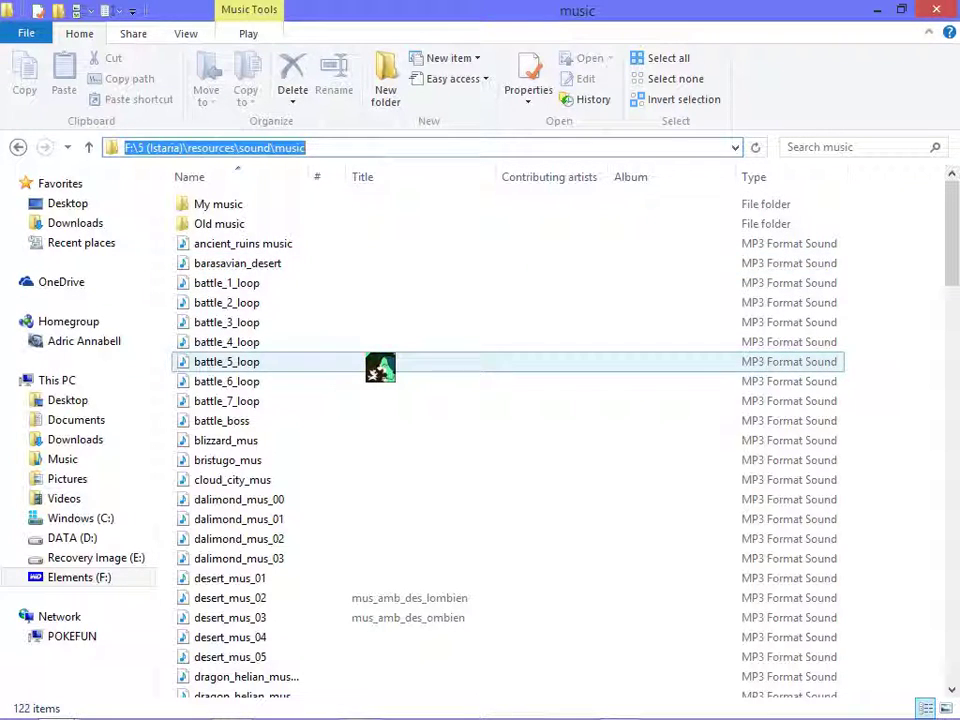
{"action": "left_click_drag", "start_coordinate": [184, 148], "coordinate": [440, 165]}
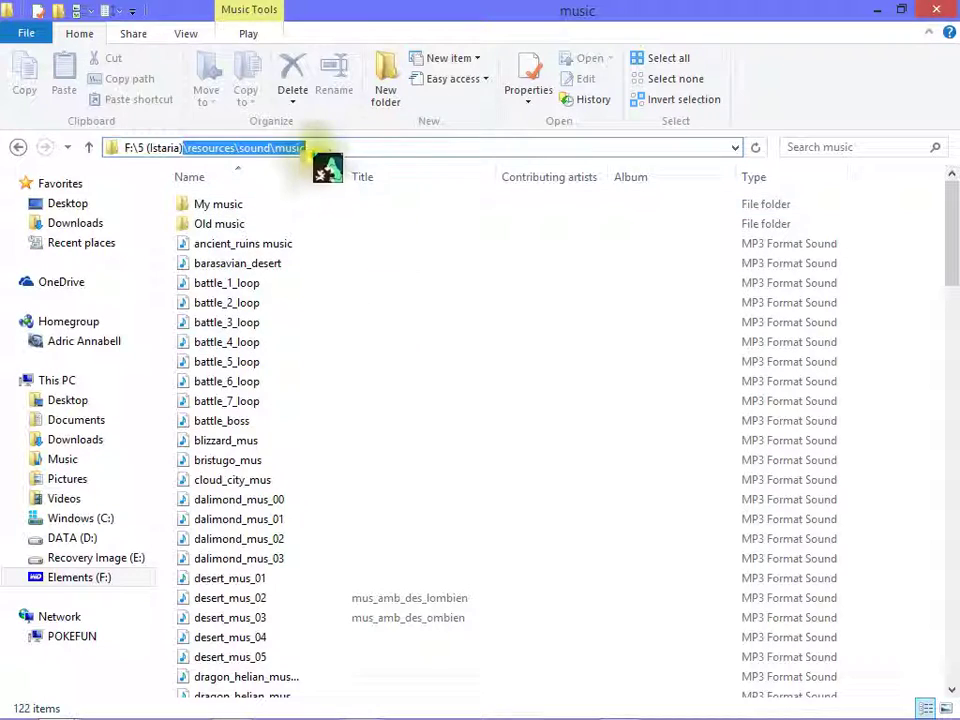
{"action": "left_click", "coordinate": [365, 357]}
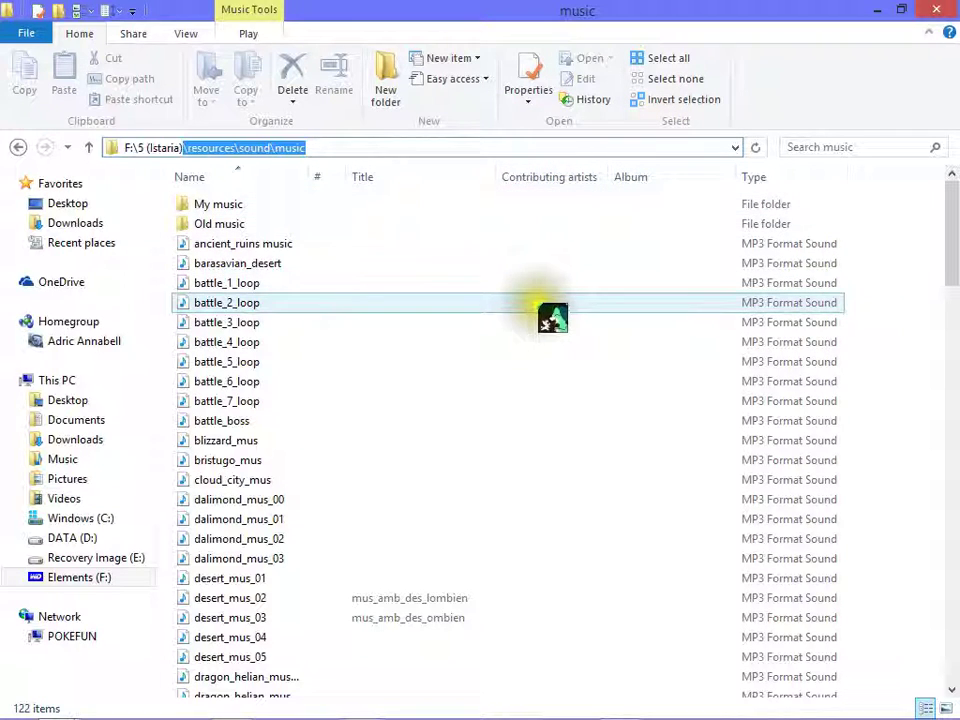
{"action": "left_click", "coordinate": [505, 149]}
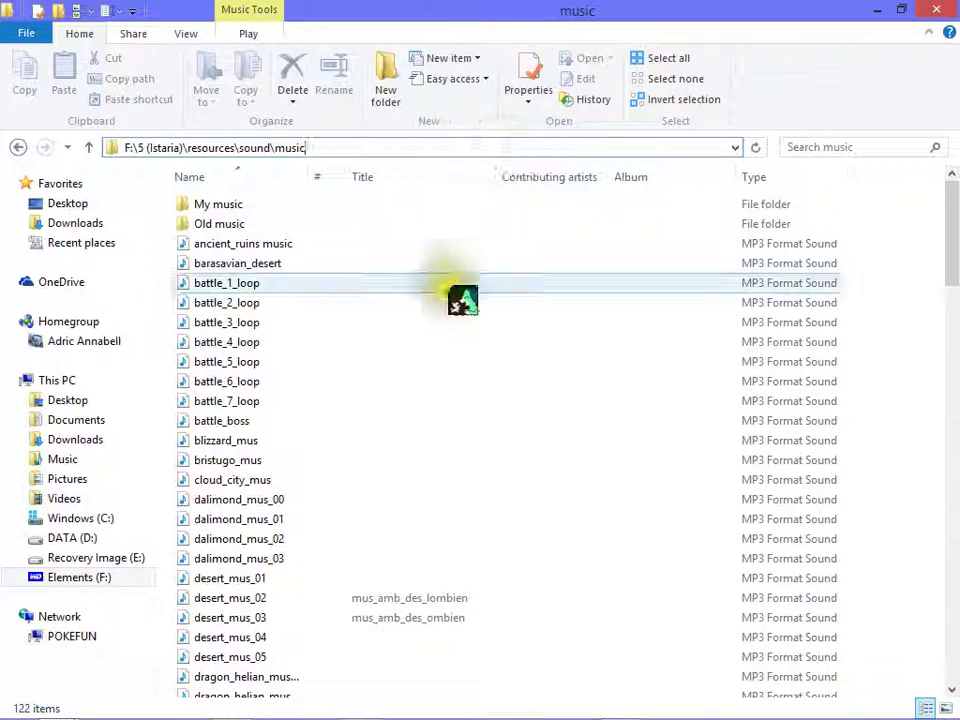
{"action": "left_click", "coordinate": [435, 302]}
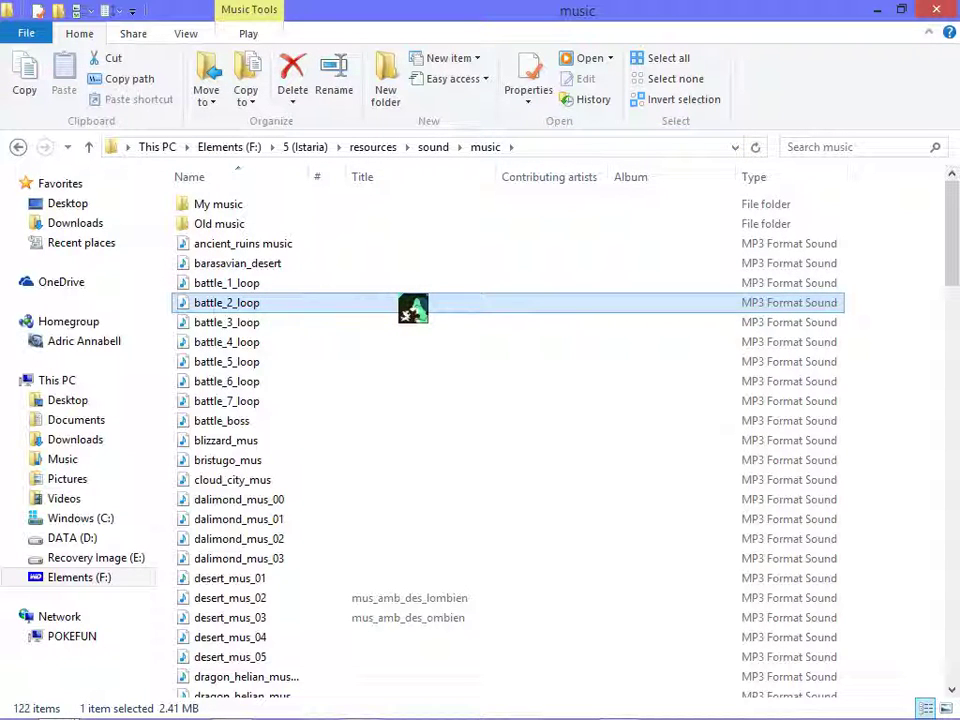
Step: Highlight every MP3 file in the music folder from ancient_ruins music to werewolfisland_mus, then clear that selection
{"action": "left_click", "coordinate": [300, 244]}
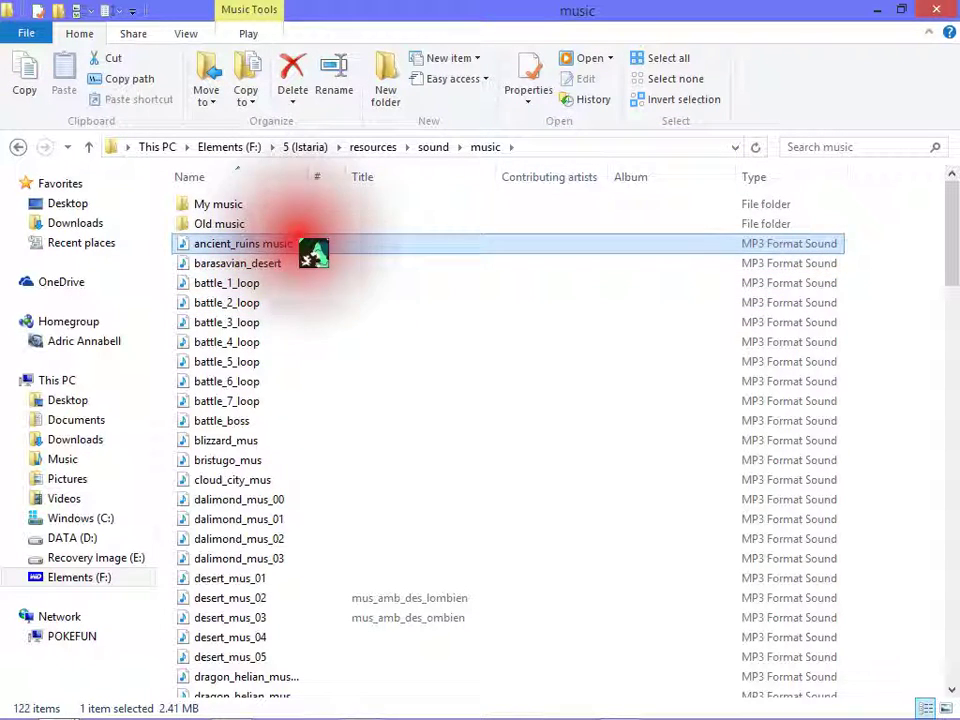
{"action": "scroll", "coordinate": [381, 401], "scroll_direction": "down", "scroll_amount": 20}
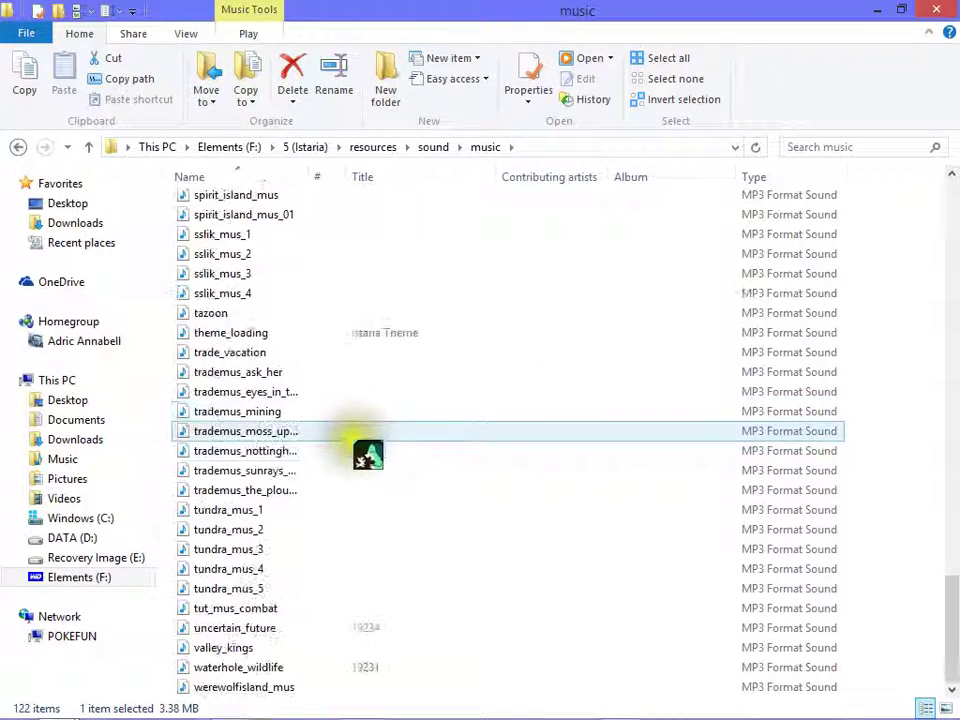
{"action": "left_click", "coordinate": [296, 688], "text": "shift"}
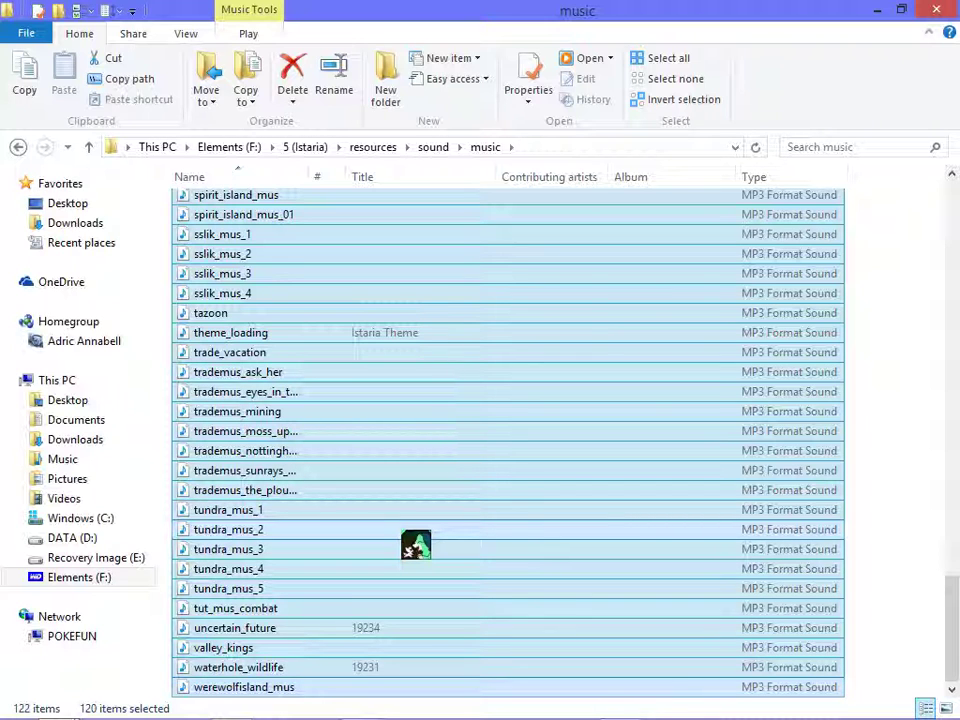
{"action": "left_click", "coordinate": [404, 533]}
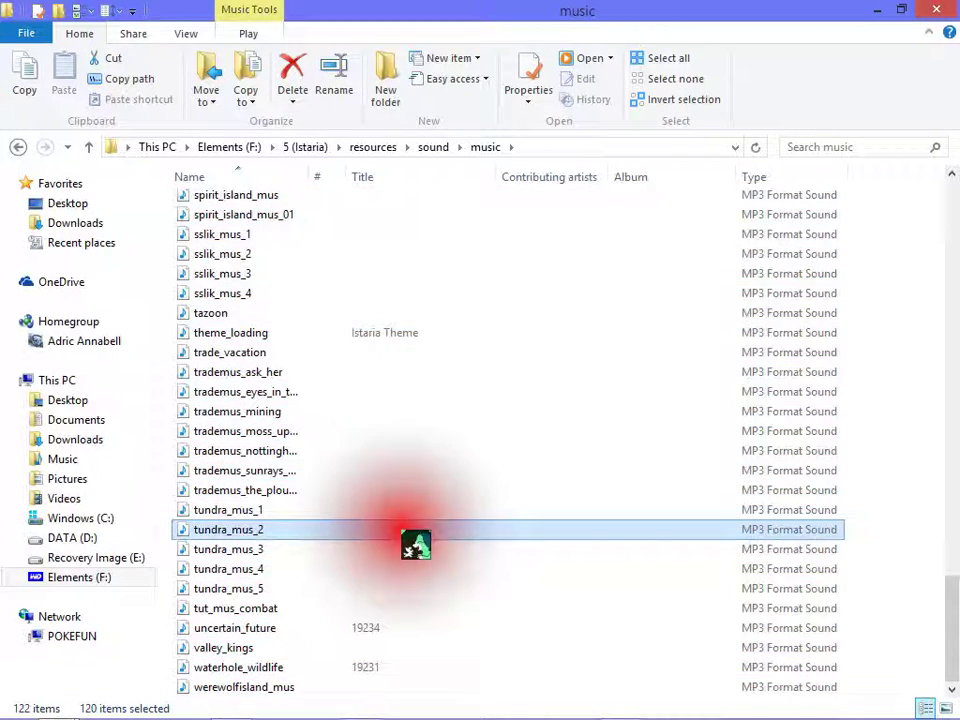
Step: Find the kill_bad and kill_good sound files in the music folder and select both
{"action": "scroll", "coordinate": [404, 533], "scroll_direction": "up", "scroll_amount": 14}
{"action": "scroll", "coordinate": [402, 532], "scroll_direction": "up", "scroll_amount": 7}
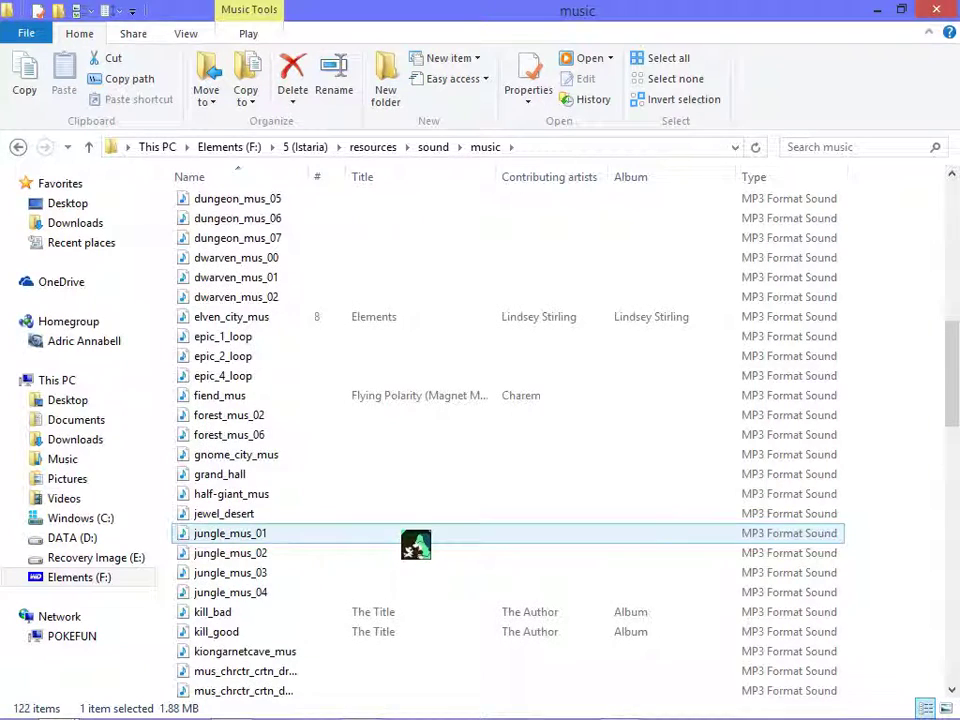
{"action": "scroll", "coordinate": [395, 527], "scroll_direction": "down", "scroll_amount": 5}
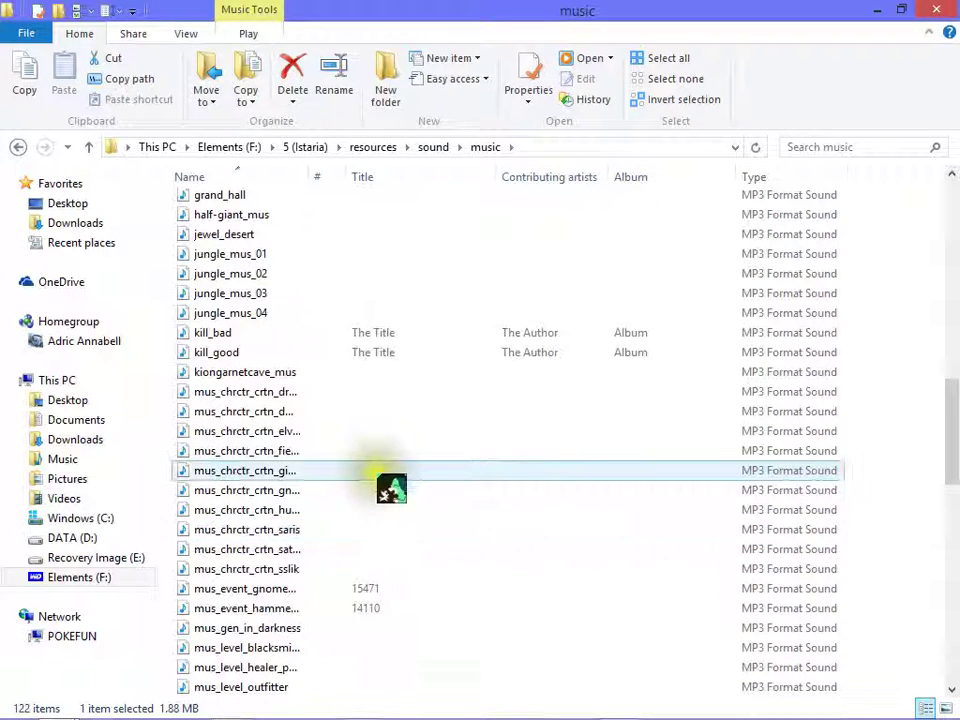
{"action": "left_click", "coordinate": [322, 333]}
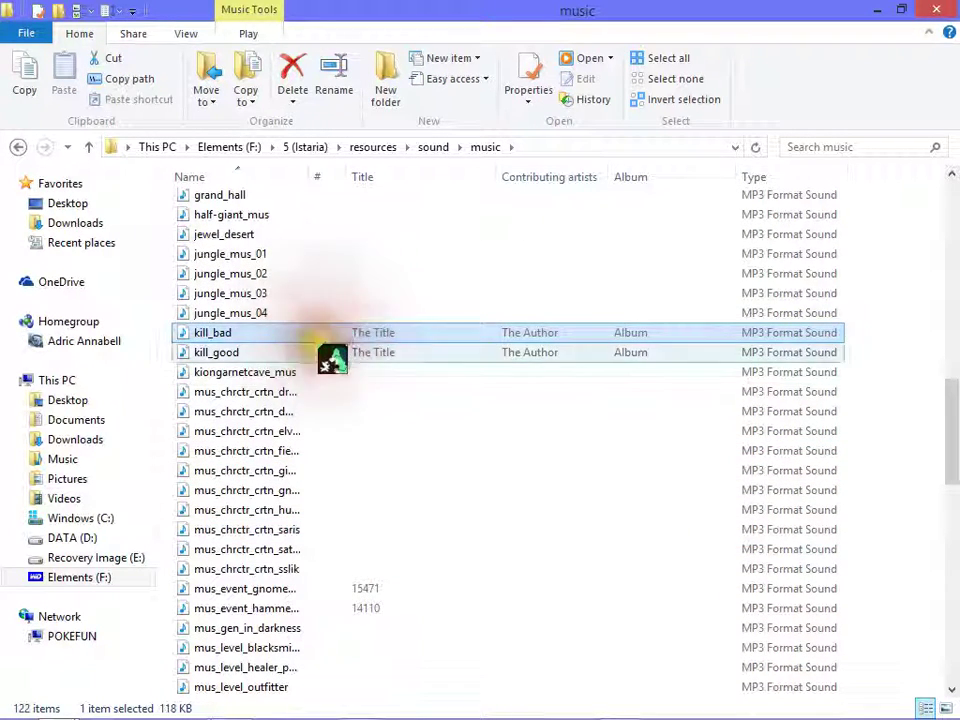
{"action": "left_click", "coordinate": [320, 350], "text": "ctrl"}
Step: Add the seven mus_level files, from blacksmith to wizard, to the selection, then clear the multiple selection
{"action": "scroll", "coordinate": [320, 347], "scroll_direction": "down", "scroll_amount": 1}
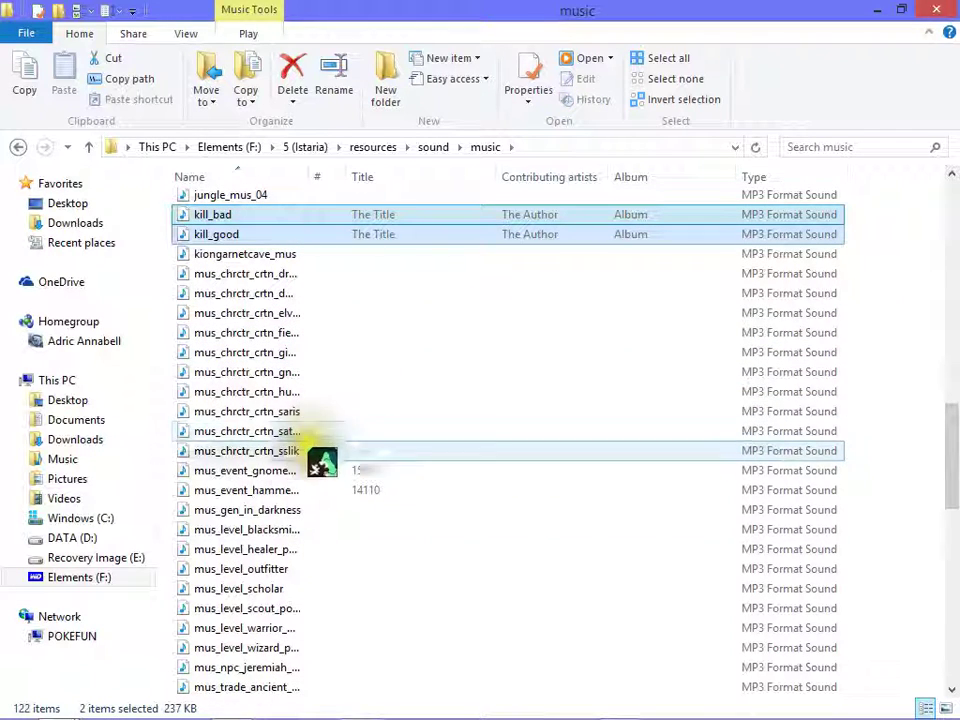
{"action": "left_click", "coordinate": [301, 530], "text": "ctrl"}
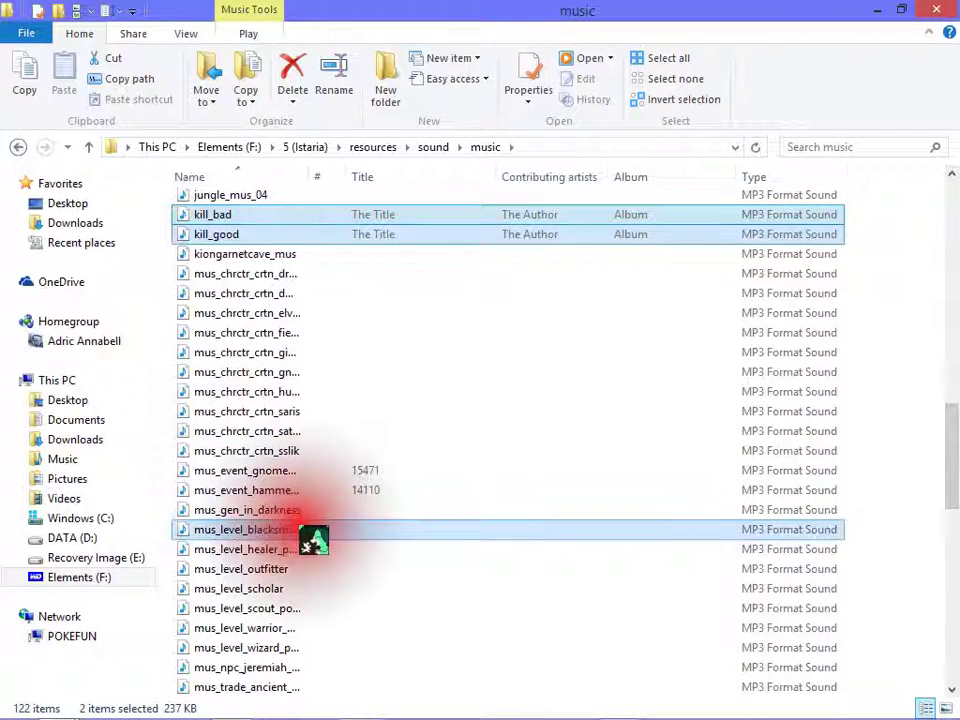
{"action": "left_click", "coordinate": [301, 549], "text": "ctrl"}
{"action": "left_click", "coordinate": [301, 569], "text": "ctrl"}
{"action": "left_click", "coordinate": [314, 588], "text": "ctrl"}
{"action": "left_click", "coordinate": [316, 608], "text": "ctrl"}
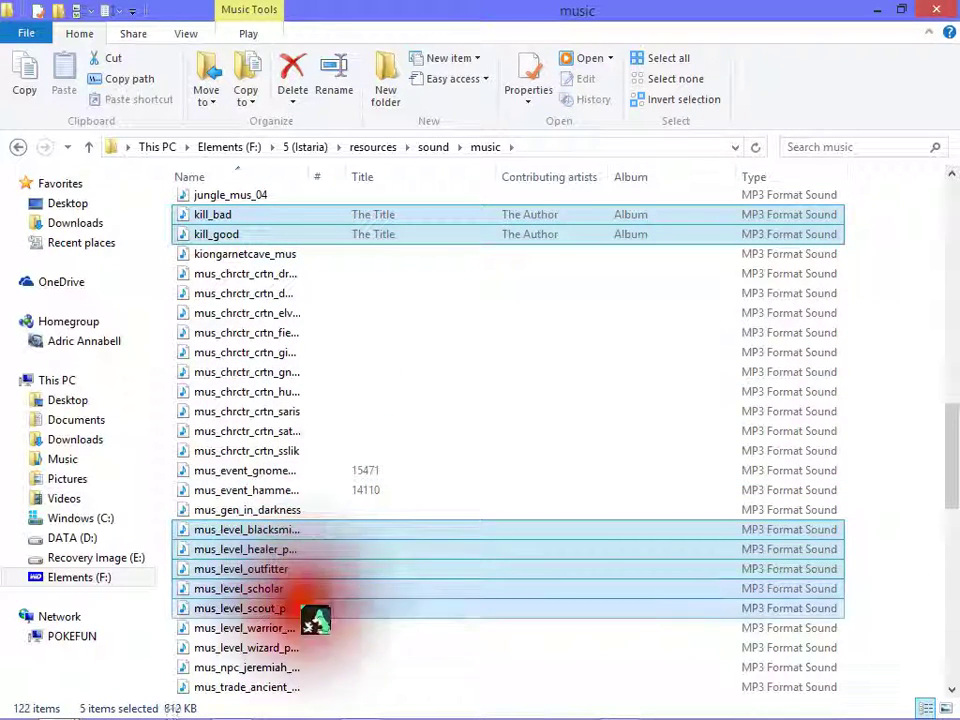
{"action": "left_click", "coordinate": [316, 628], "text": "ctrl"}
{"action": "left_click", "coordinate": [317, 648], "text": "ctrl"}
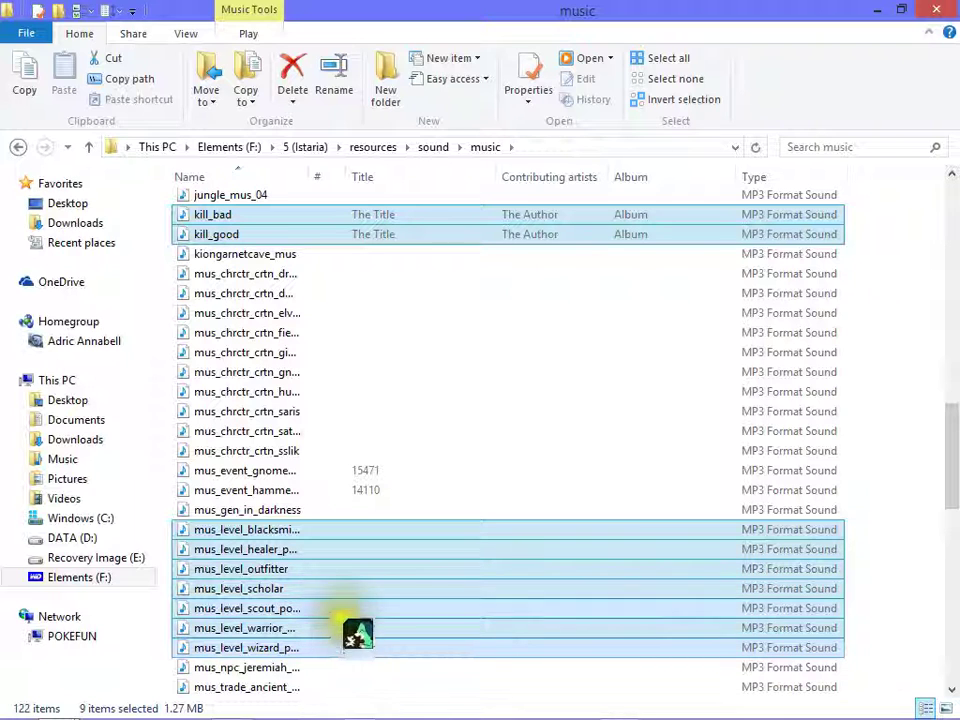
{"action": "left_click", "coordinate": [395, 352]}
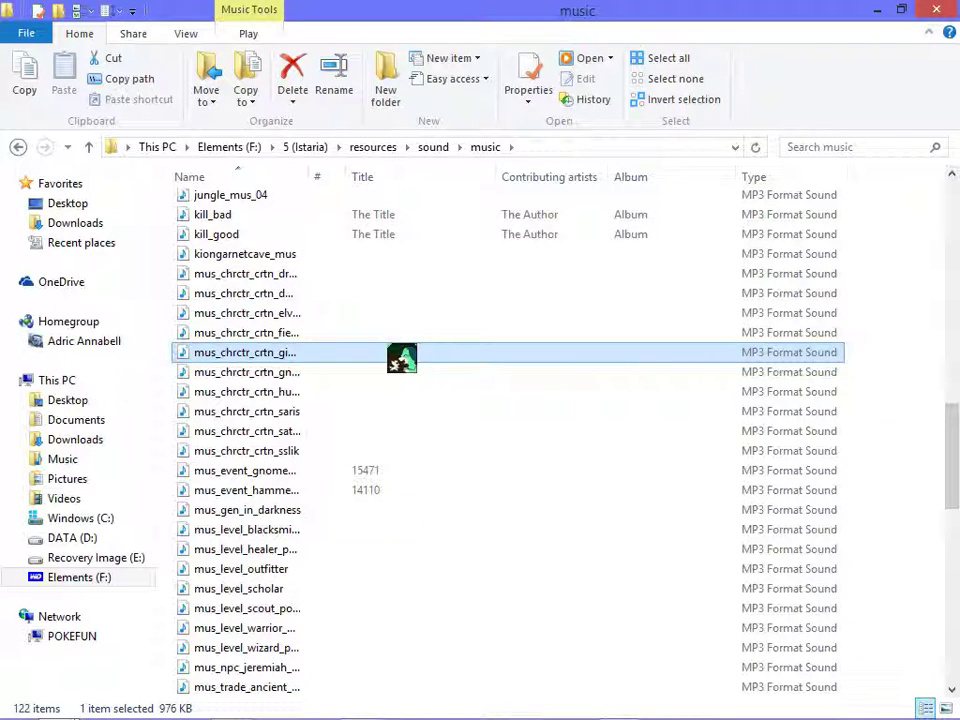
Step: View the contents of the Old music folder and return to the music folder
{"action": "scroll", "coordinate": [395, 352], "scroll_direction": "up", "scroll_amount": 6}
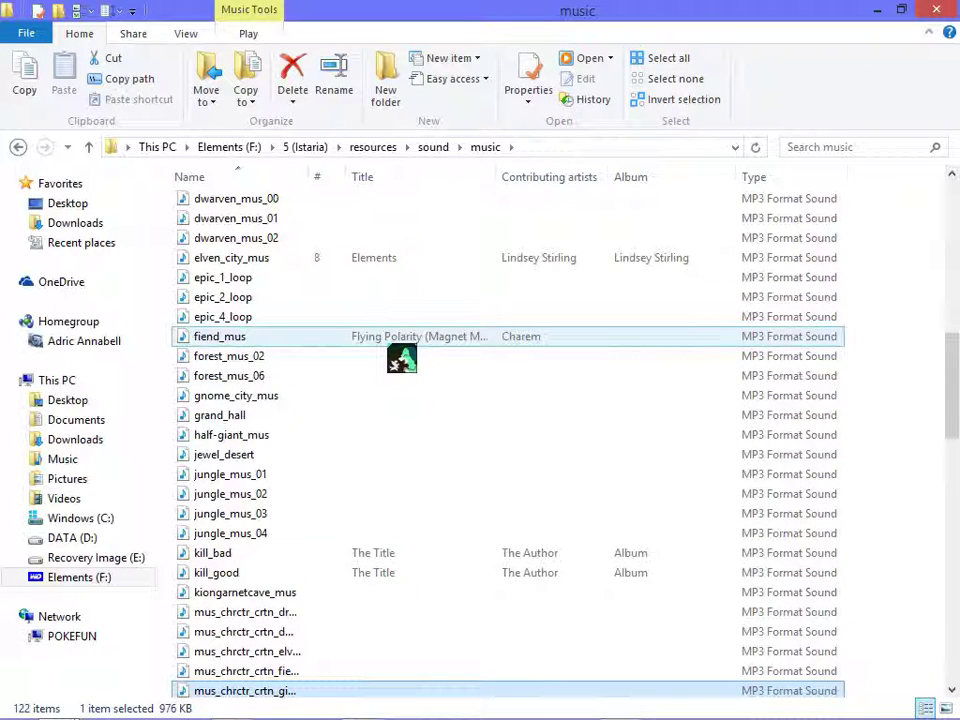
{"action": "scroll", "coordinate": [395, 352], "scroll_direction": "up", "scroll_amount": 13}
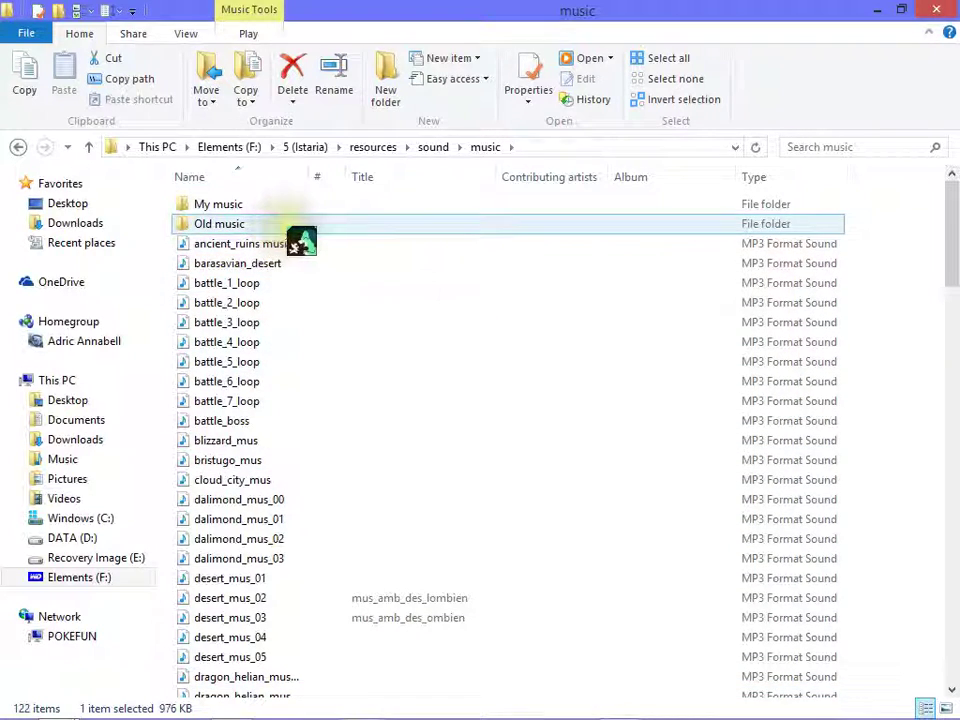
{"action": "double_click", "coordinate": [292, 224]}
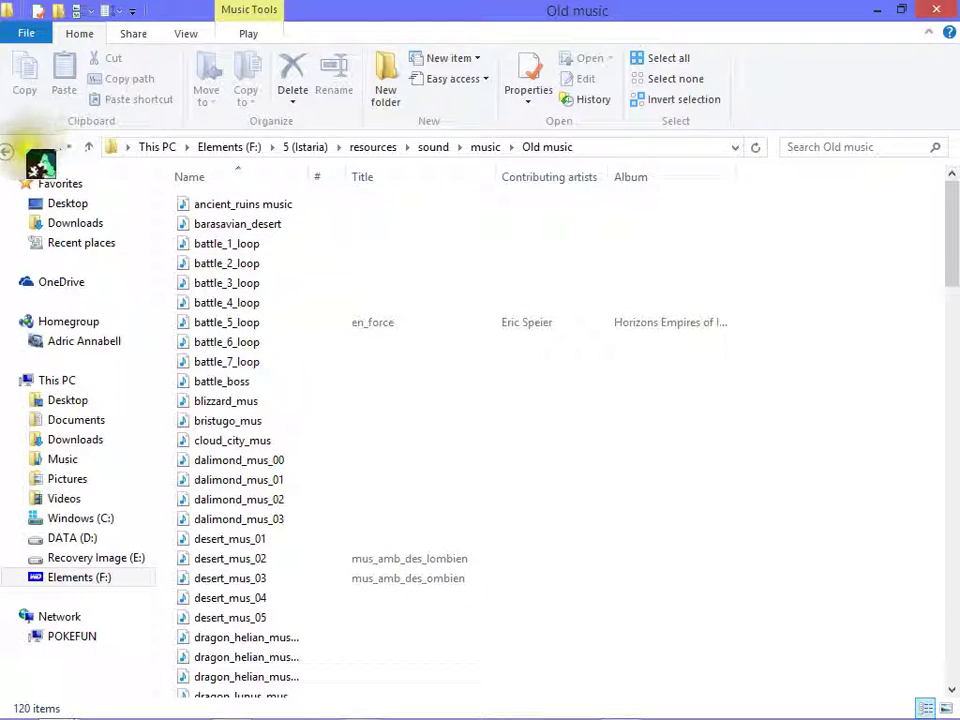
{"action": "left_click", "coordinate": [18, 147]}
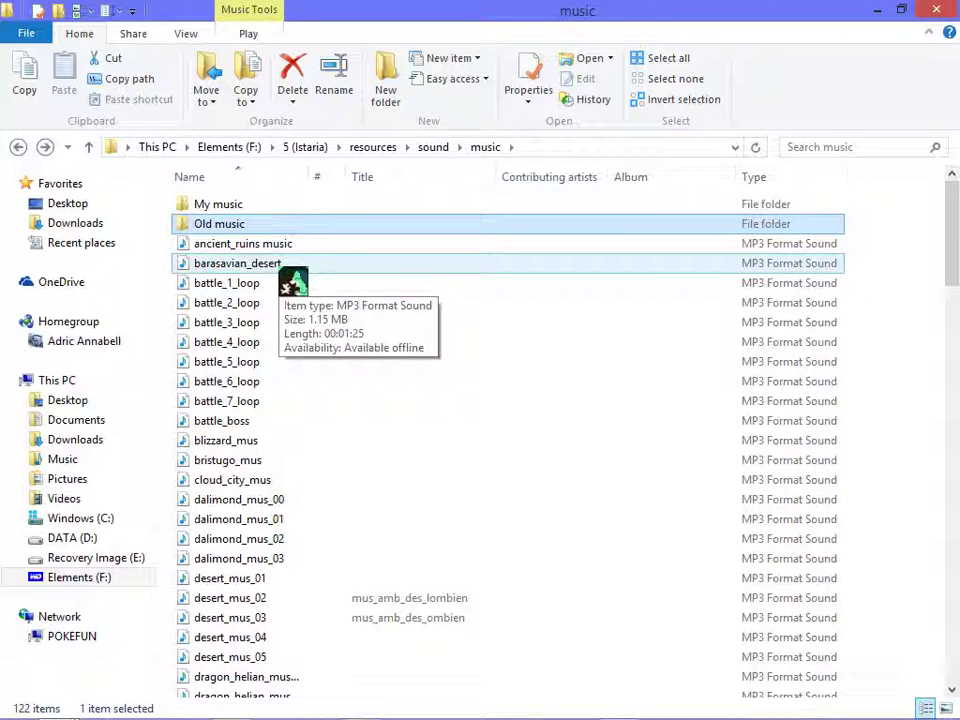
Step: Open the New folder inside My music and select all tracks from battle_1_loop to spirit_island_mus
{"action": "double_click", "coordinate": [287, 210]}
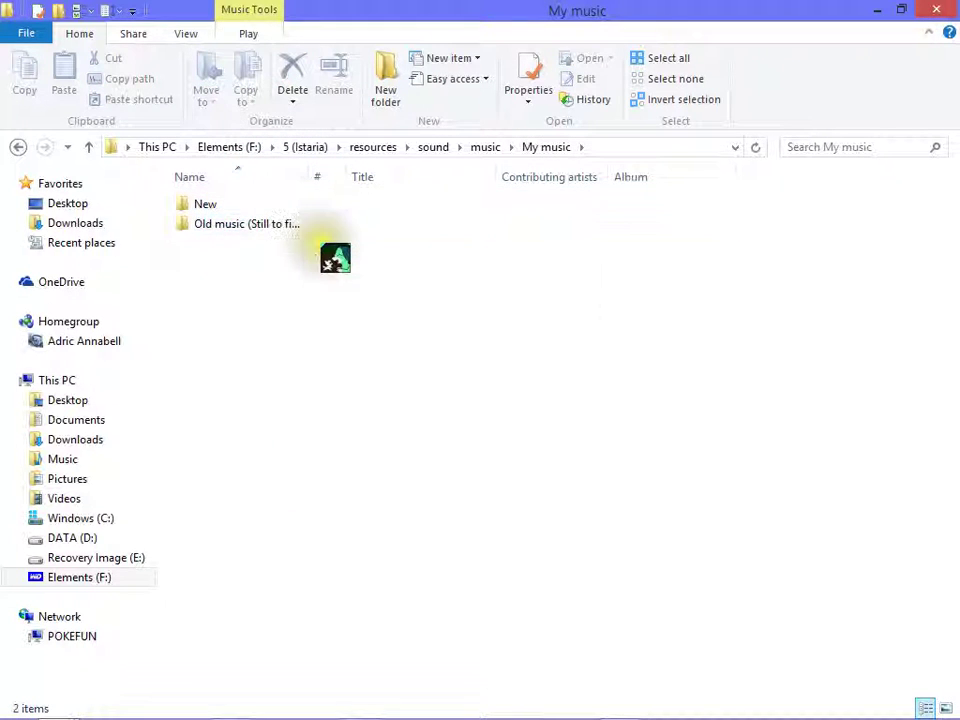
{"action": "double_click", "coordinate": [268, 205]}
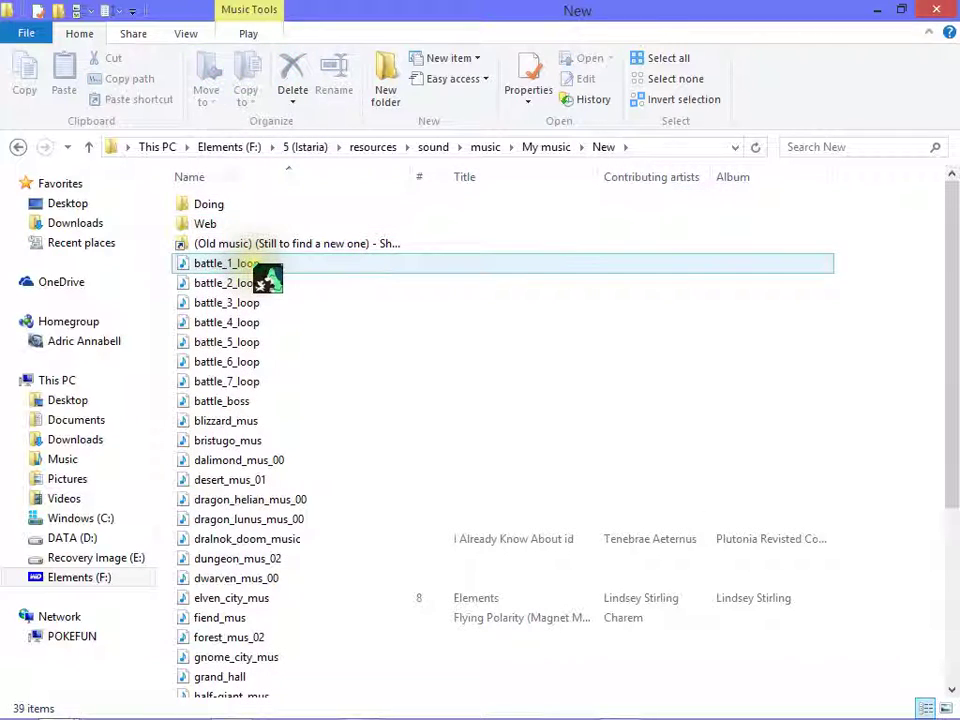
{"action": "left_click", "coordinate": [262, 264]}
{"action": "scroll", "coordinate": [378, 360], "scroll_direction": "down", "scroll_amount": 5}
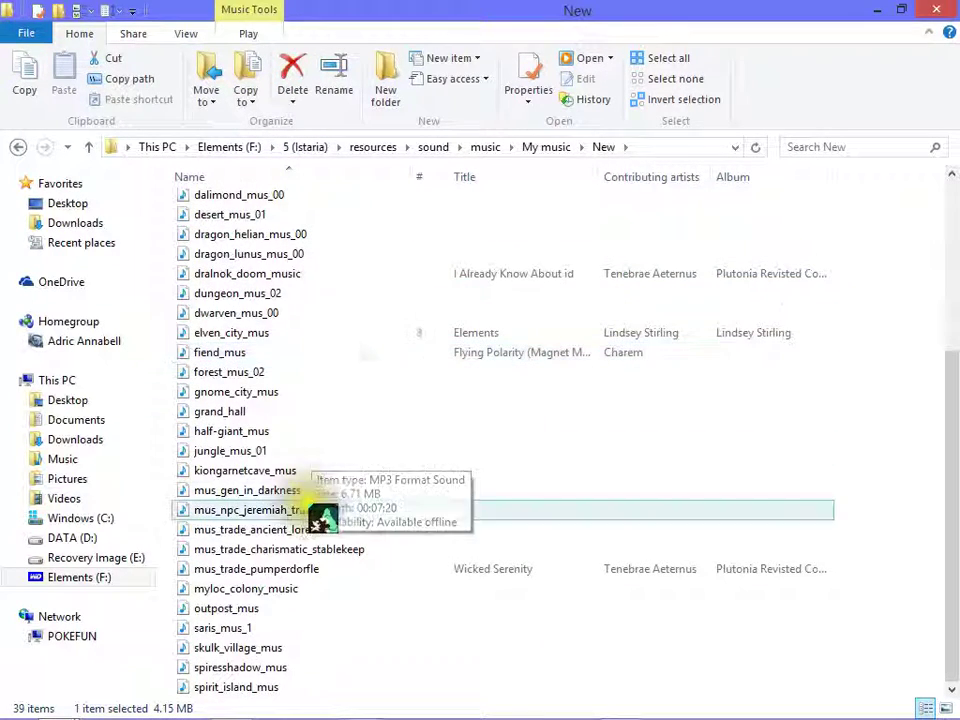
{"action": "left_click", "coordinate": [311, 690], "text": "shift"}
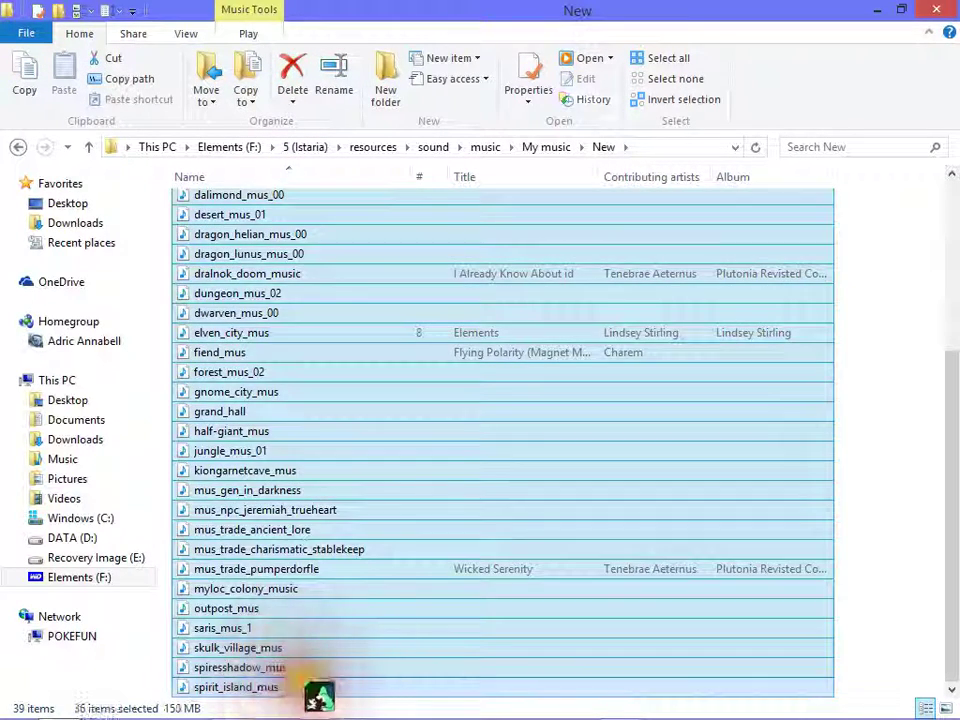
{"action": "scroll", "coordinate": [424, 589], "scroll_direction": "up", "scroll_amount": 5}
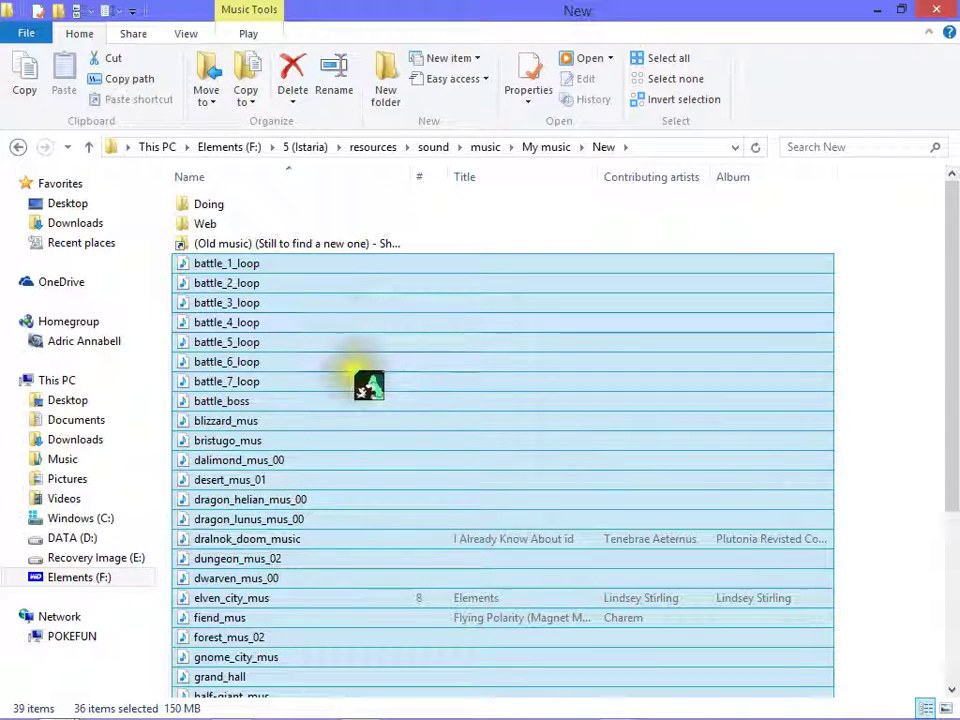
{"action": "scroll", "coordinate": [350, 344], "scroll_direction": "down", "scroll_amount": 4}
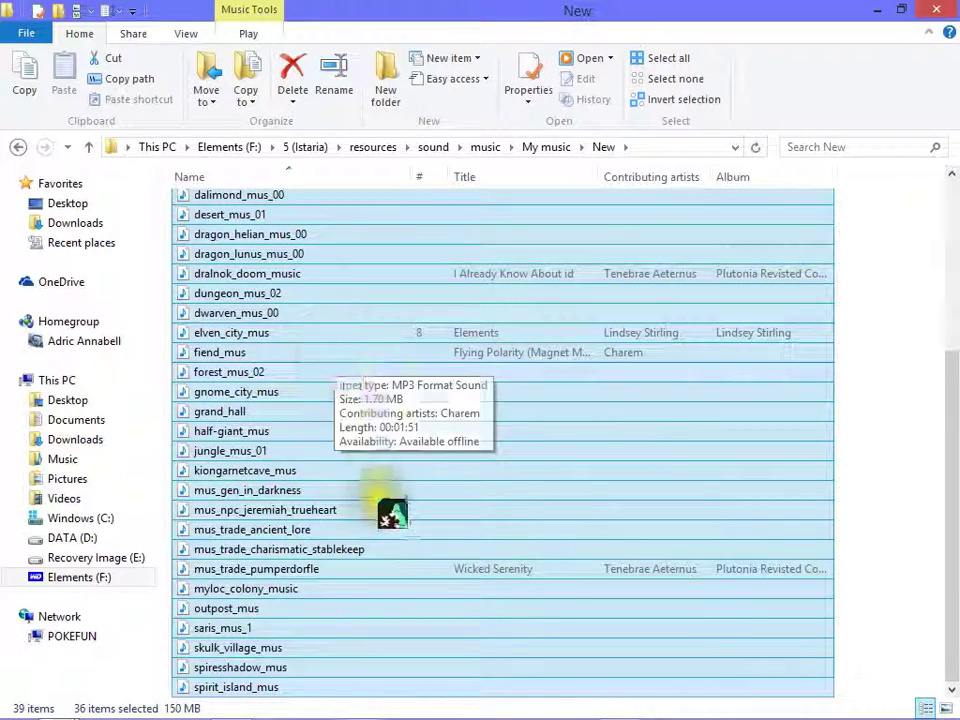
Step: Select battle_6_loop and then battle_4_loop in the New folder to look at the replaced battle tracks
{"action": "scroll", "coordinate": [391, 513], "scroll_direction": "up", "scroll_amount": 4}
{"action": "left_click", "coordinate": [370, 358]}
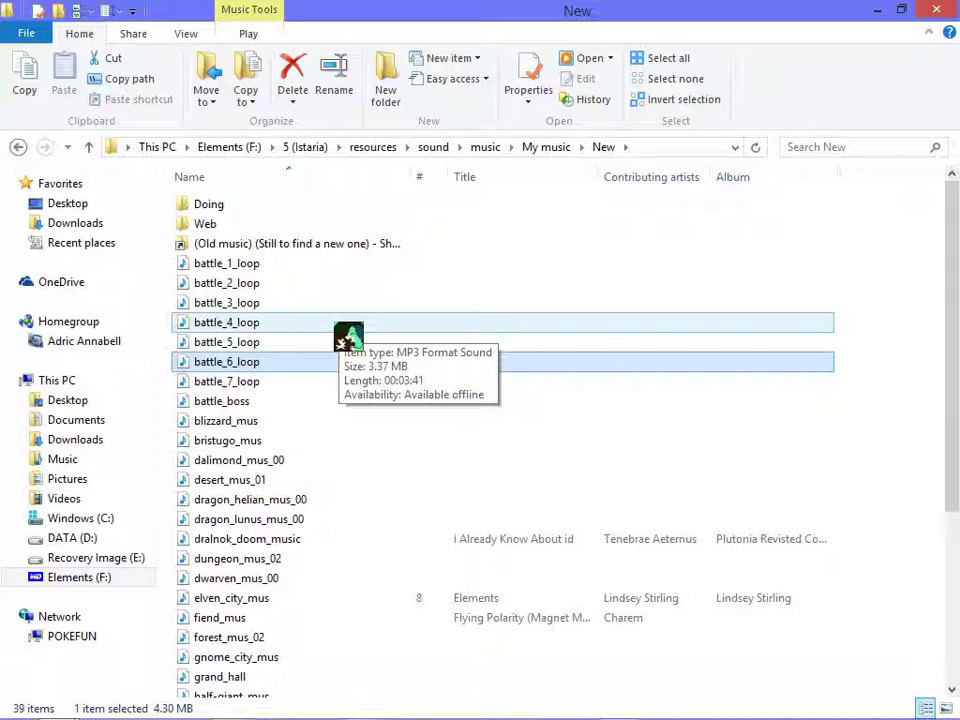
{"action": "left_click", "coordinate": [224, 326]}
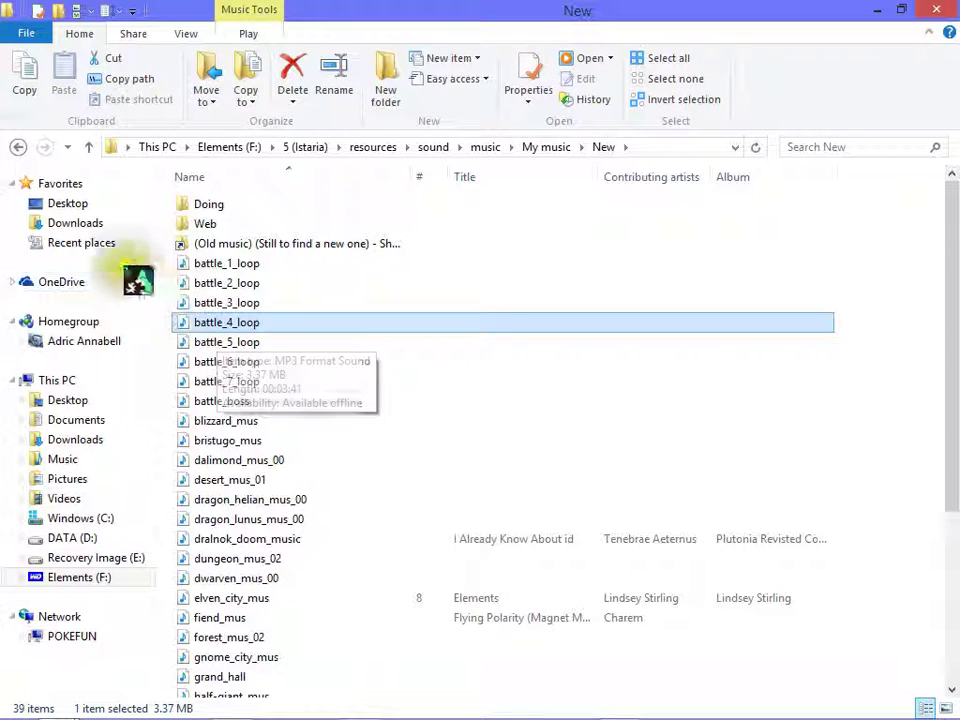
Step: Return to the music folder, point out the Old music folder by selecting it, and clear the selection
{"action": "left_click", "coordinate": [18, 148]}
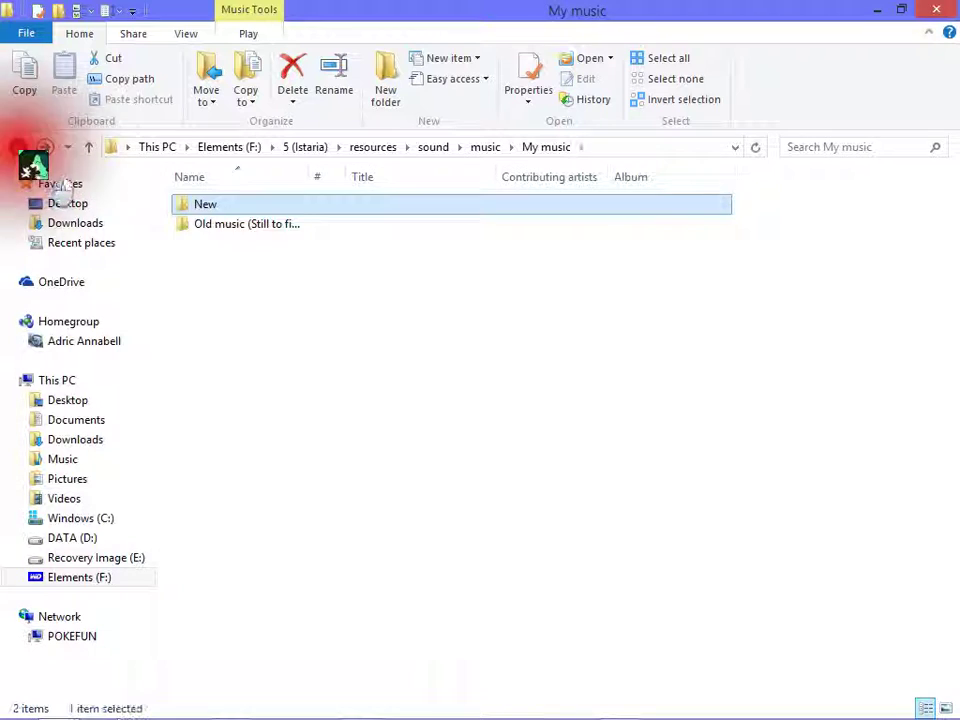
{"action": "left_click", "coordinate": [18, 148]}
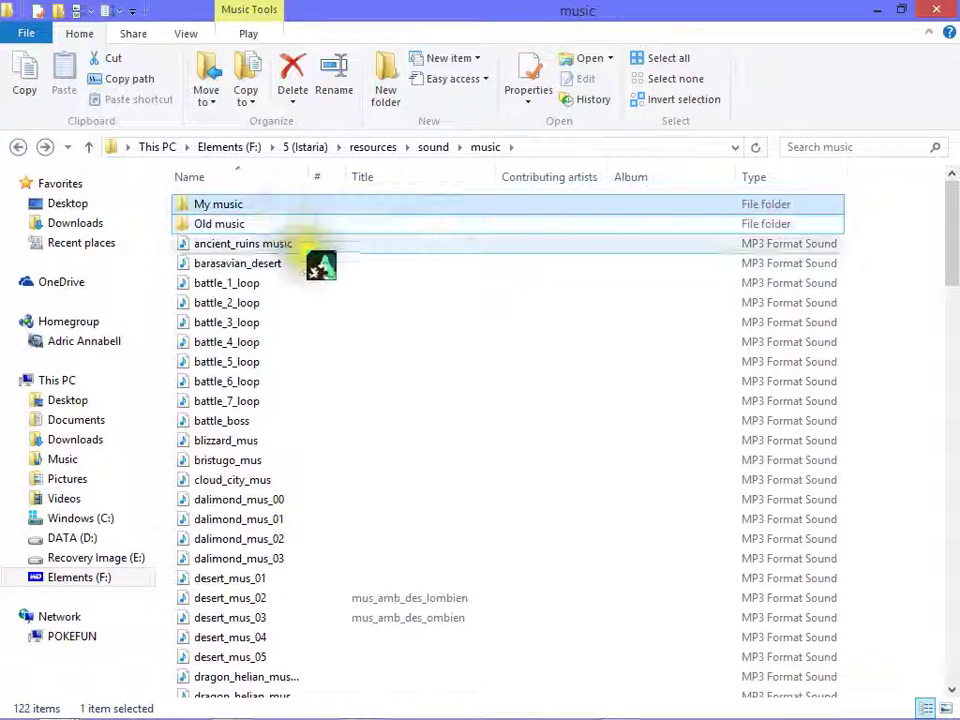
{"action": "left_click", "coordinate": [280, 226]}
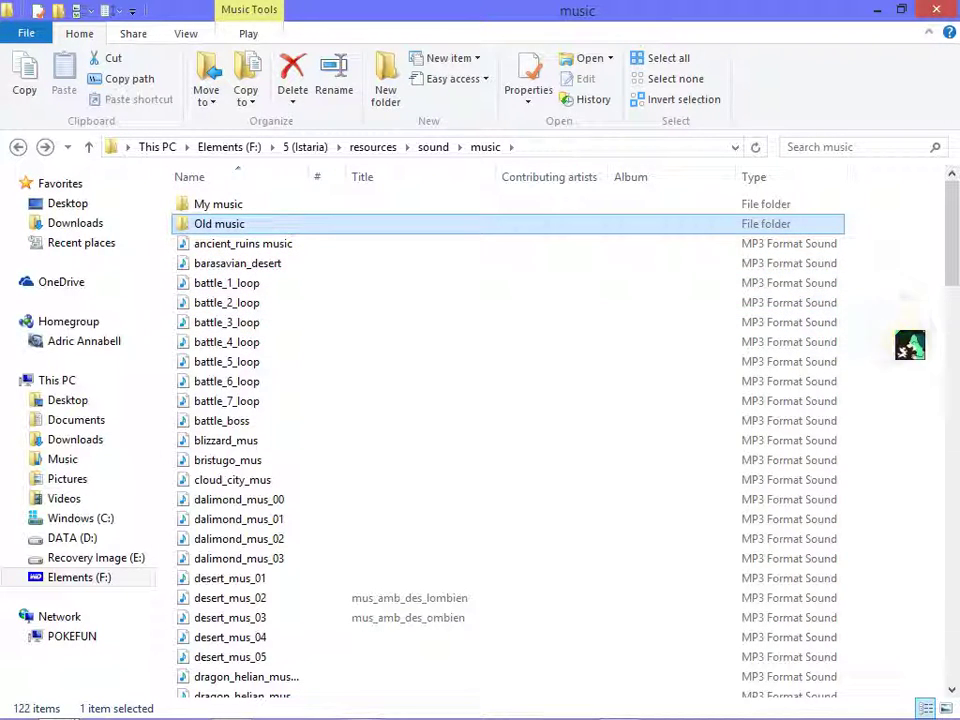
{"action": "left_click", "coordinate": [903, 352]}
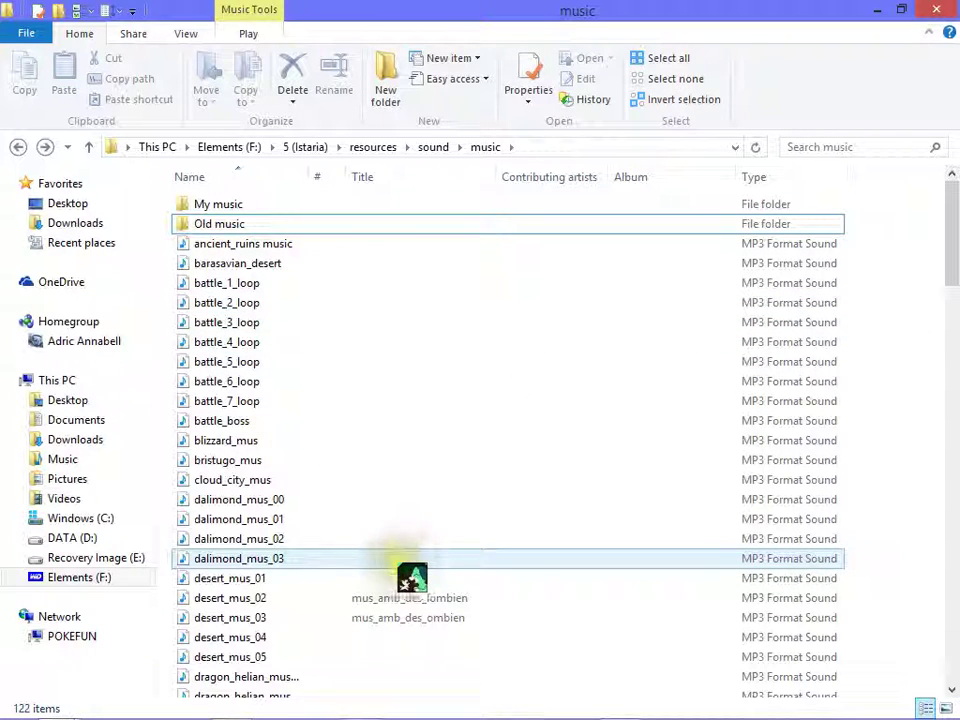
Step: View the Old music (Still to find a new one) folder inside My music, then go back to the 5 (Istaria) folder
{"action": "double_click", "coordinate": [316, 206]}
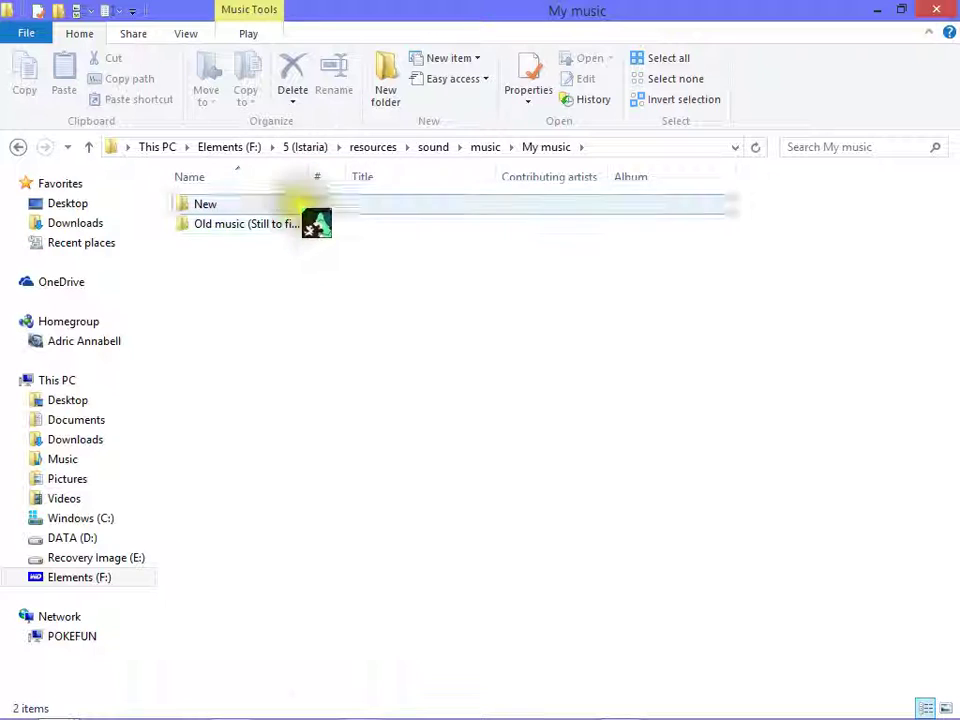
{"action": "double_click", "coordinate": [285, 224]}
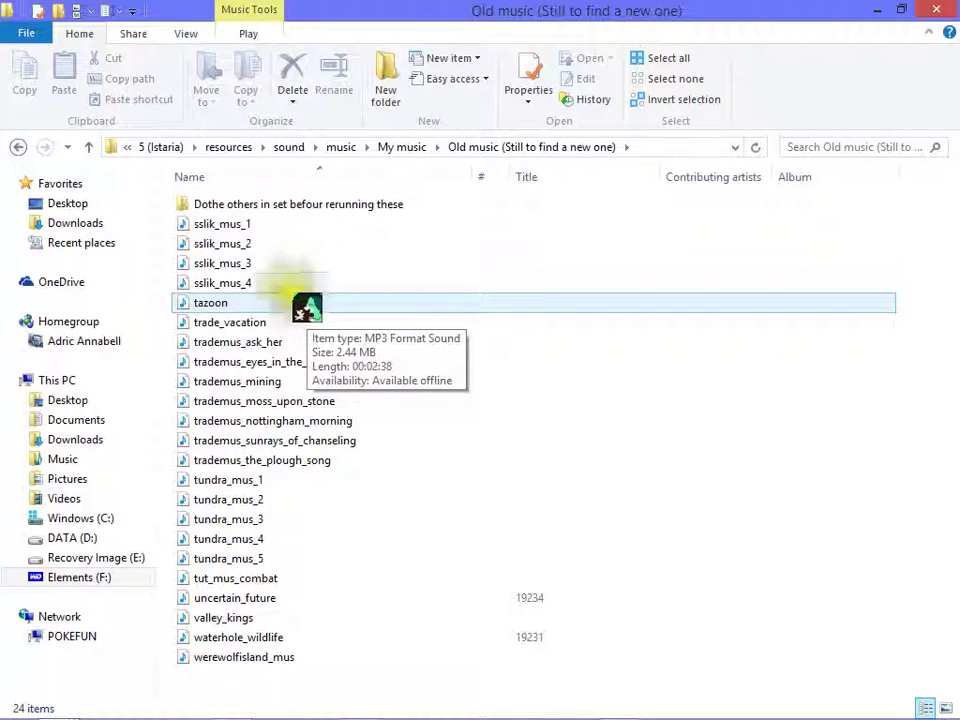
{"action": "left_click", "coordinate": [28, 150]}
{"action": "left_click", "coordinate": [28, 150]}
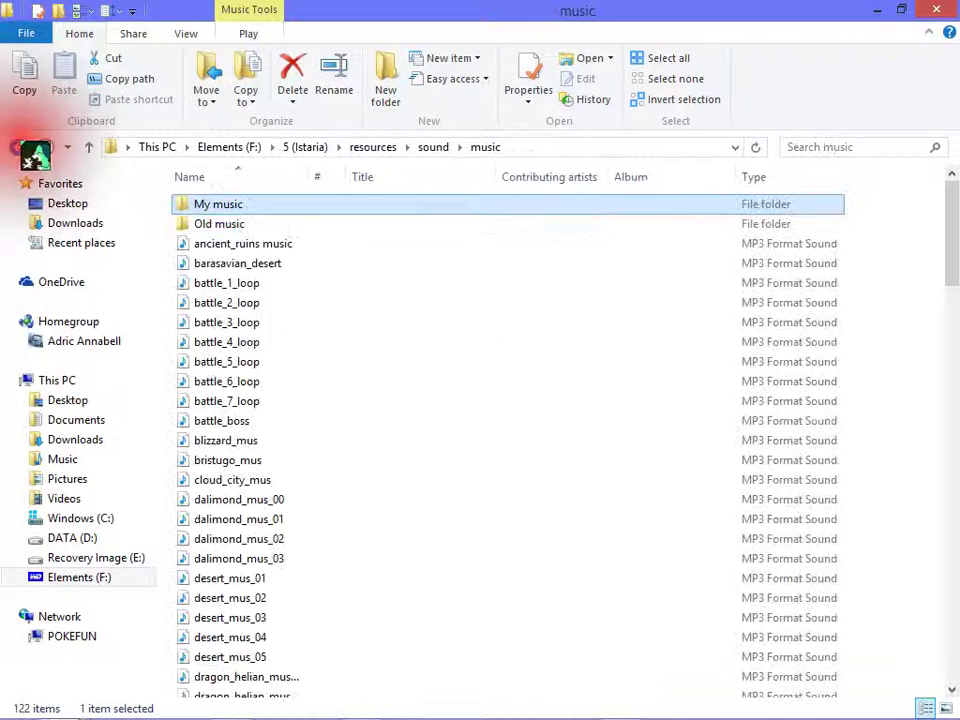
{"action": "left_click", "coordinate": [28, 150]}
{"action": "left_click", "coordinate": [28, 150]}
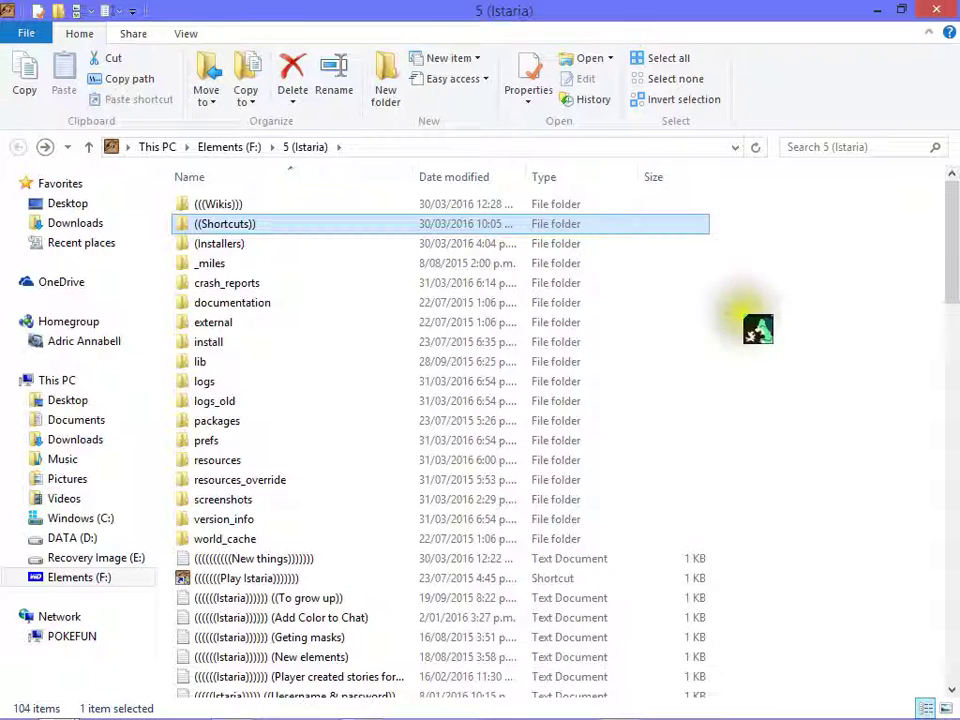
Step: Open the Elements (F:) drive from the Start screen
{"action": "mouse_move", "coordinate": [240, 712]}
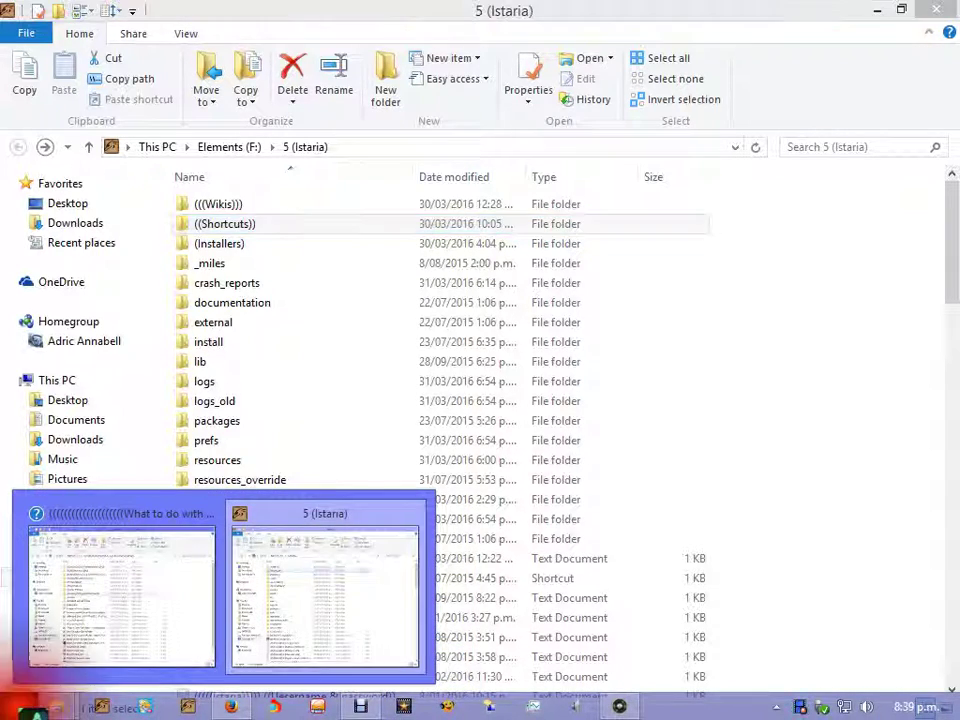
{"action": "left_click", "coordinate": [88, 712]}
{"action": "left_click", "coordinate": [18, 707]}
{"action": "scroll", "coordinate": [408, 399], "scroll_direction": "down", "scroll_amount": 10}
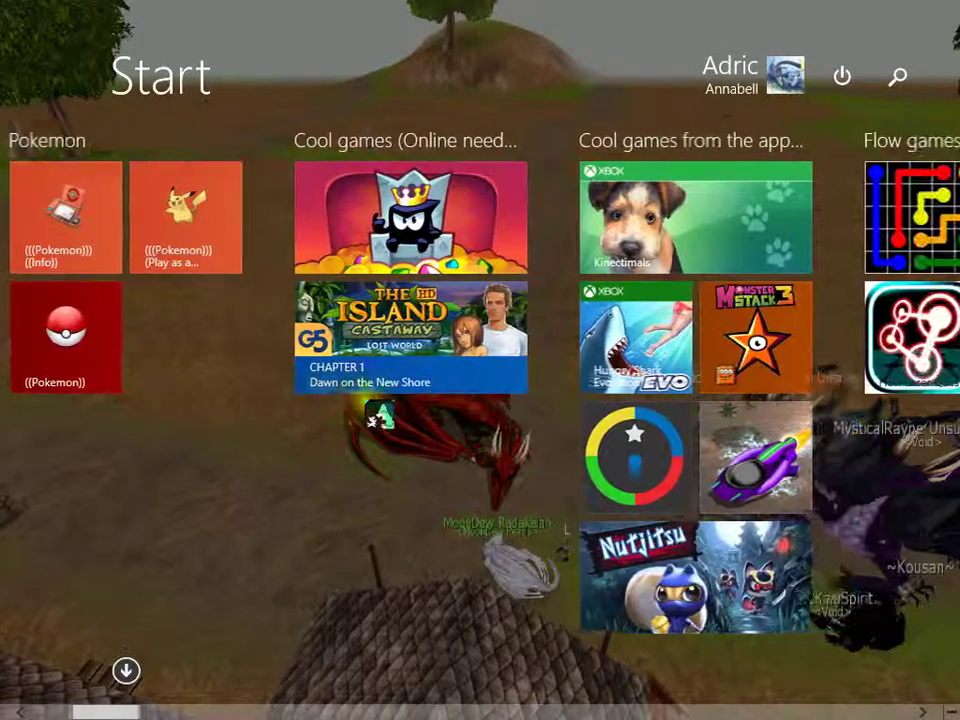
{"action": "scroll", "coordinate": [497, 475], "scroll_direction": "down", "scroll_amount": 6}
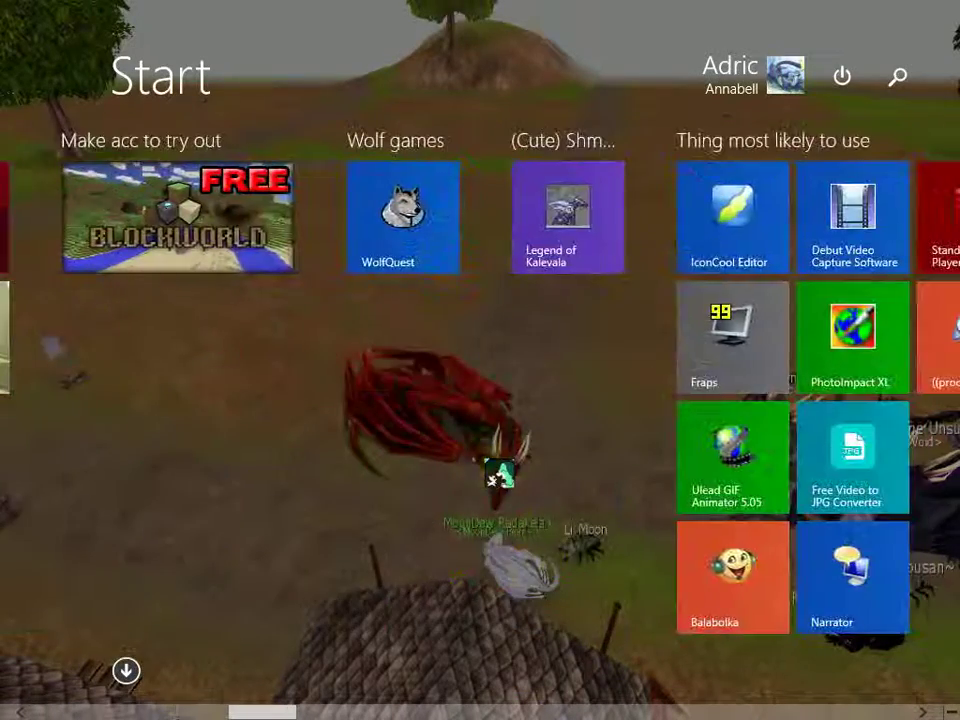
{"action": "left_click", "coordinate": [444, 240]}
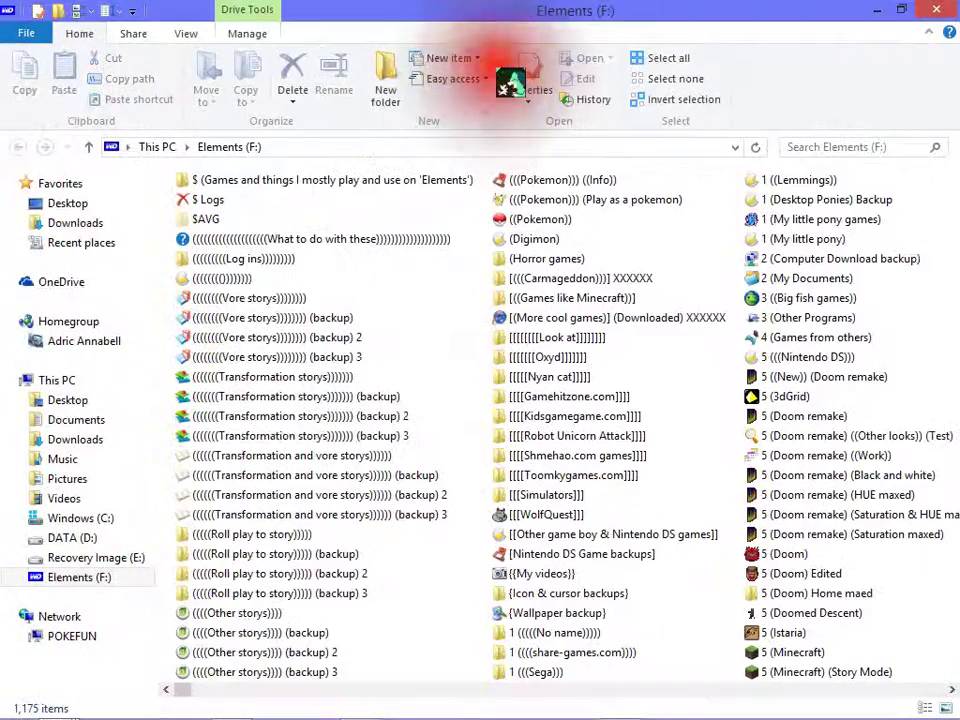
Step: Go to NEEDED (Computer Downloads) > 1 (Computer Downloads) > Other > YES > File Converters and select the any-audio-converter installer
{"action": "scroll", "coordinate": [440, 382], "scroll_direction": "right", "scroll_amount": 3}
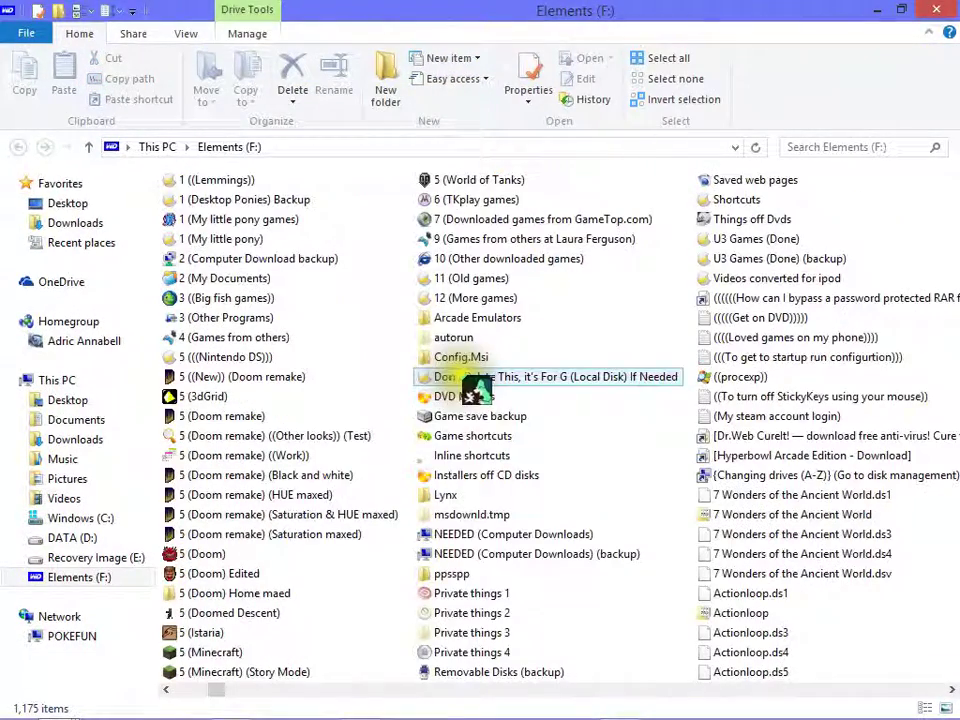
{"action": "left_click", "coordinate": [482, 536]}
{"action": "double_click", "coordinate": [482, 537]}
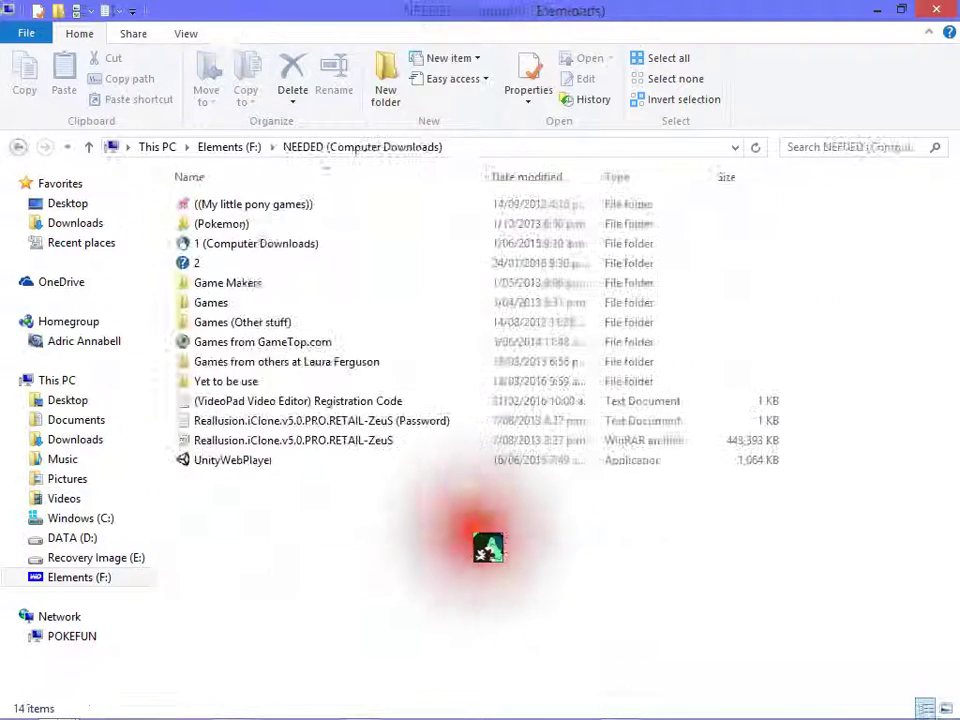
{"action": "double_click", "coordinate": [262, 245]}
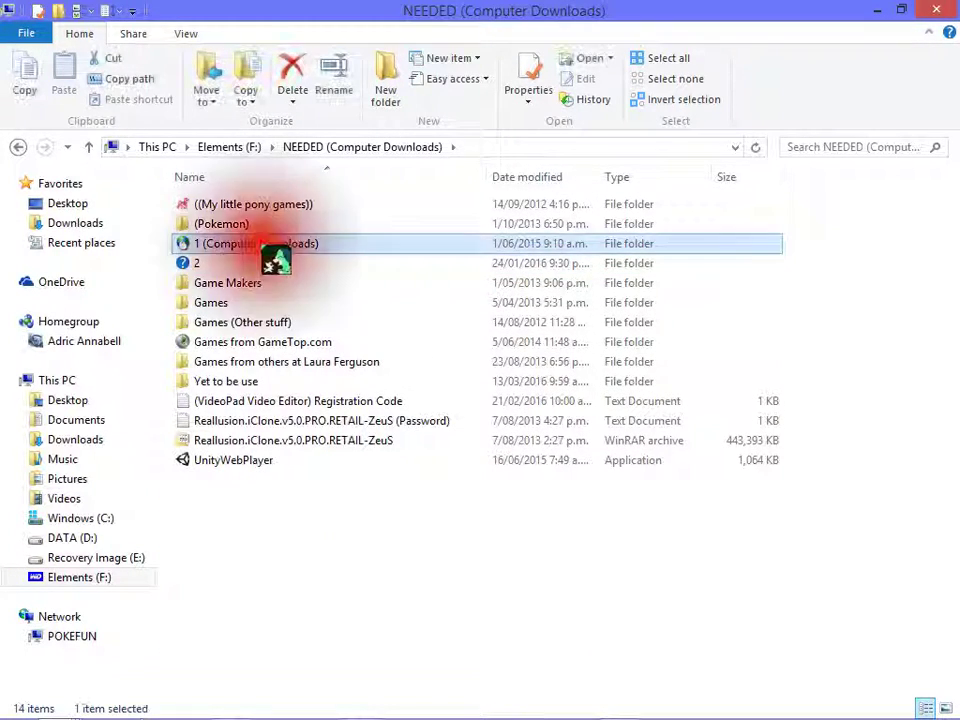
{"action": "double_click", "coordinate": [266, 230]}
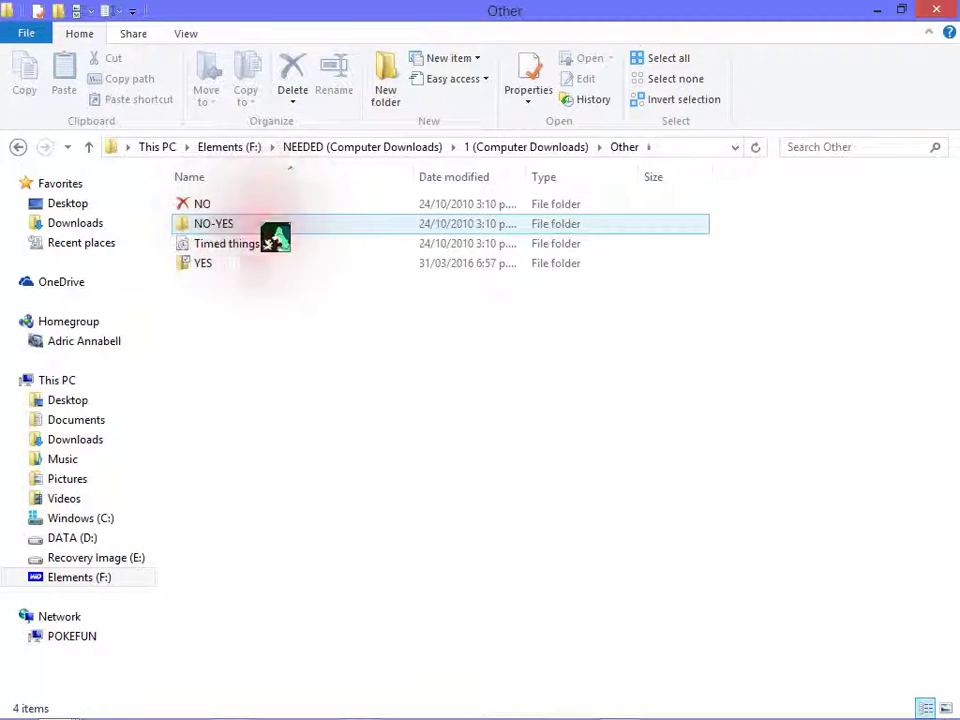
{"action": "double_click", "coordinate": [262, 263]}
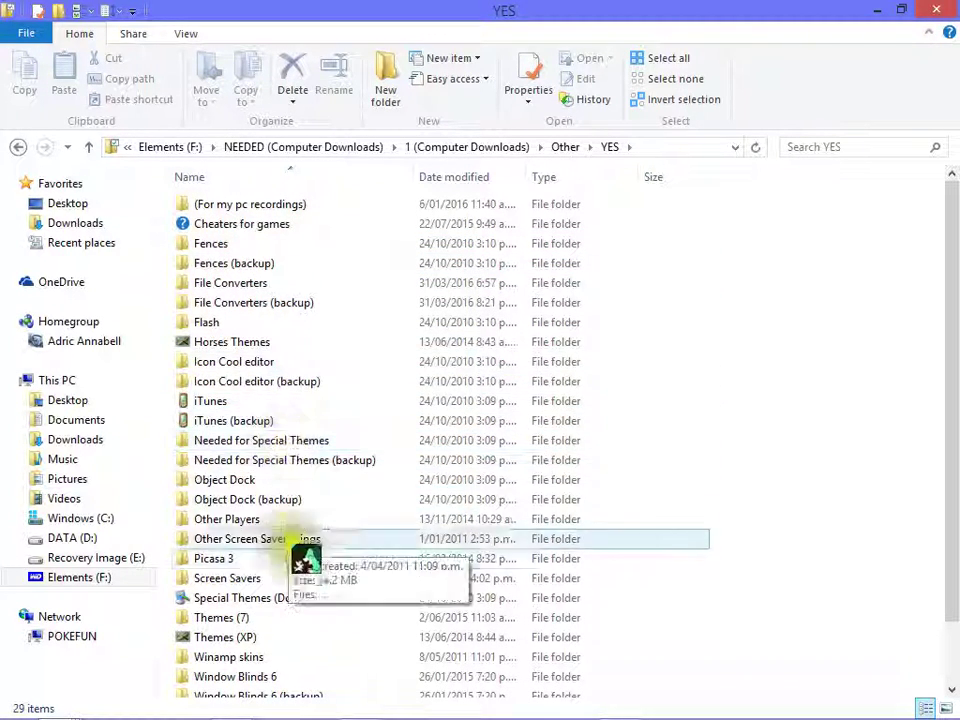
{"action": "double_click", "coordinate": [262, 283]}
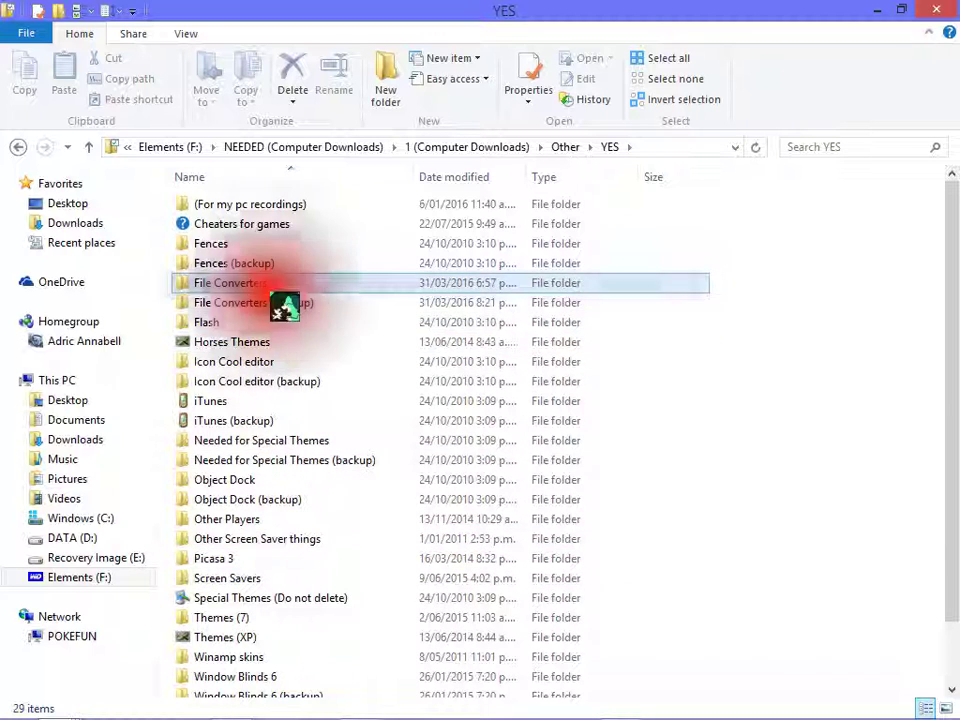
{"action": "left_click", "coordinate": [271, 207]}
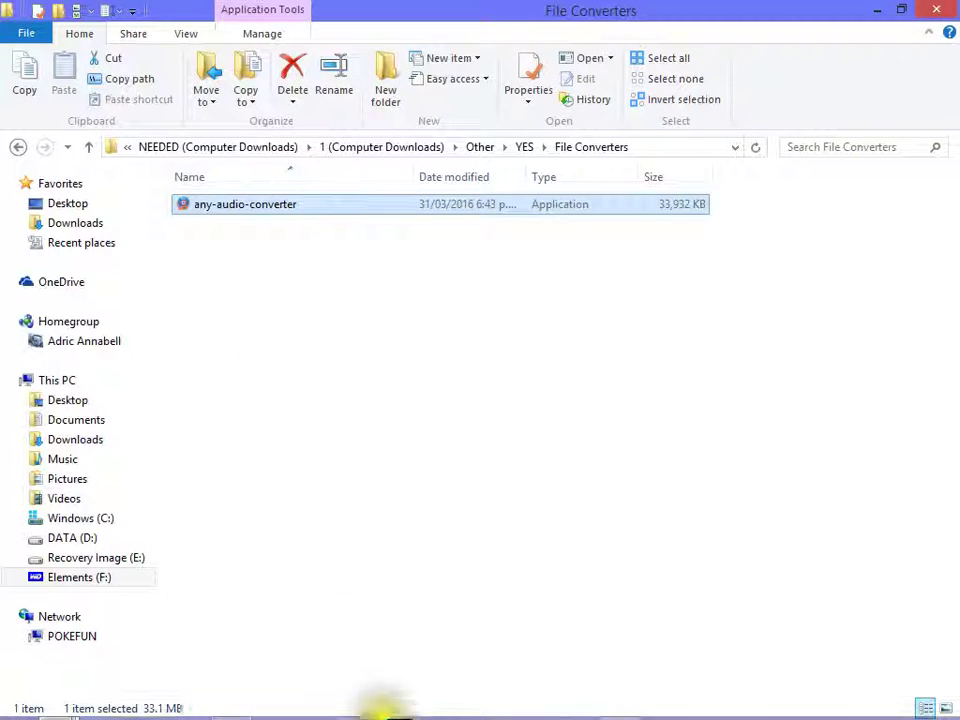
Step: Switch to Firefox and look through the Free AAC to MP3 Converter page down to its Windows download link
{"action": "left_click", "coordinate": [248, 705]}
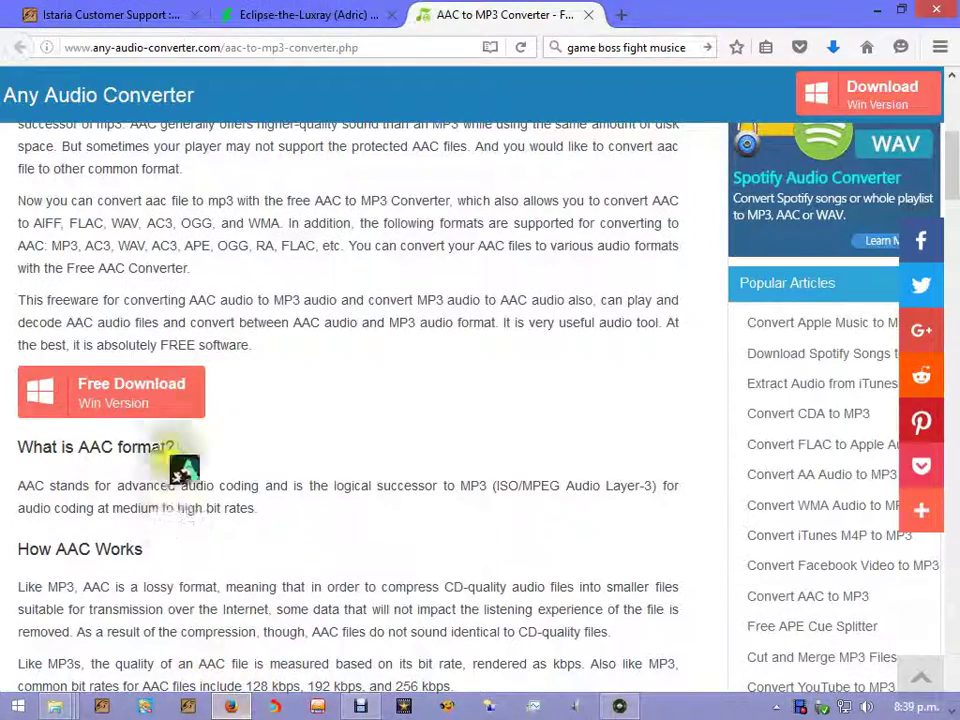
{"action": "scroll", "coordinate": [400, 400], "scroll_direction": "up", "scroll_amount": 5}
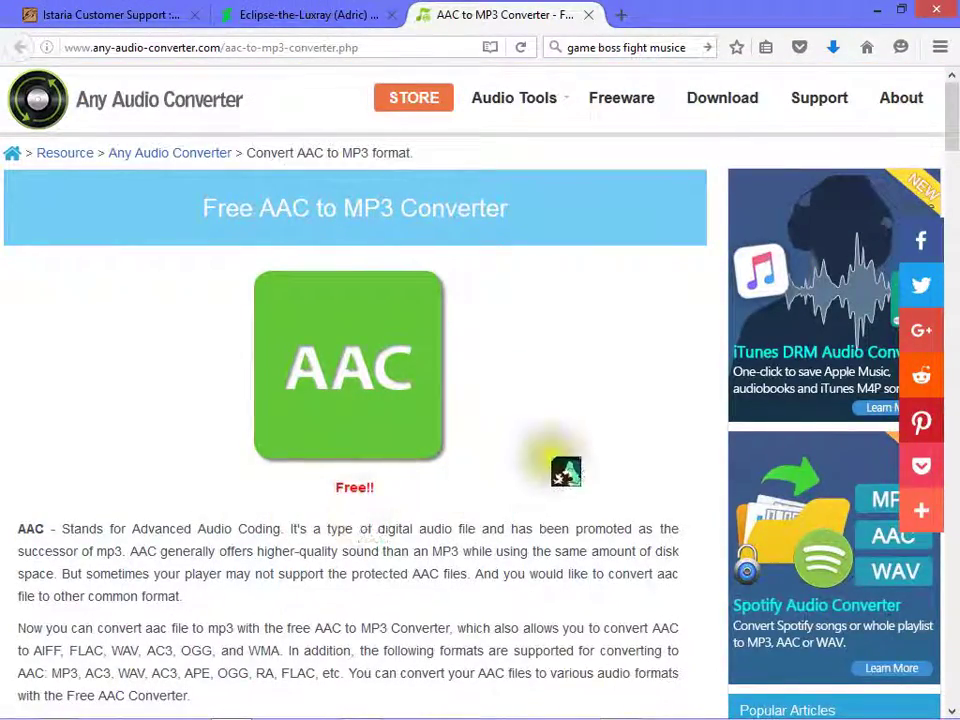
{"action": "scroll", "coordinate": [372, 455], "scroll_direction": "down", "scroll_amount": 2}
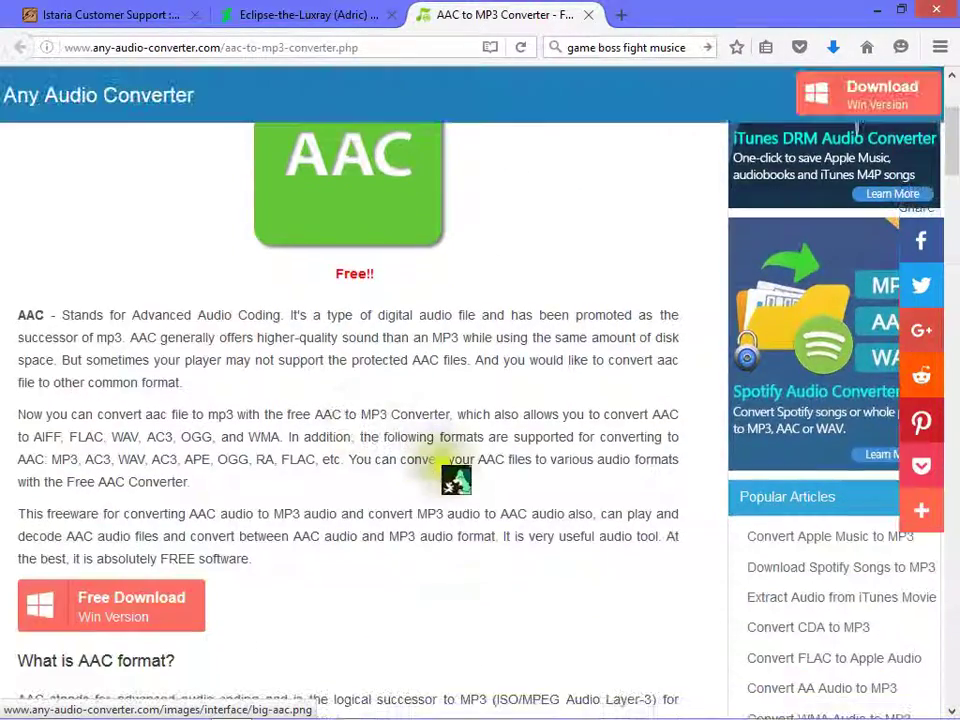
{"action": "scroll", "coordinate": [454, 512], "scroll_direction": "down", "scroll_amount": 2}
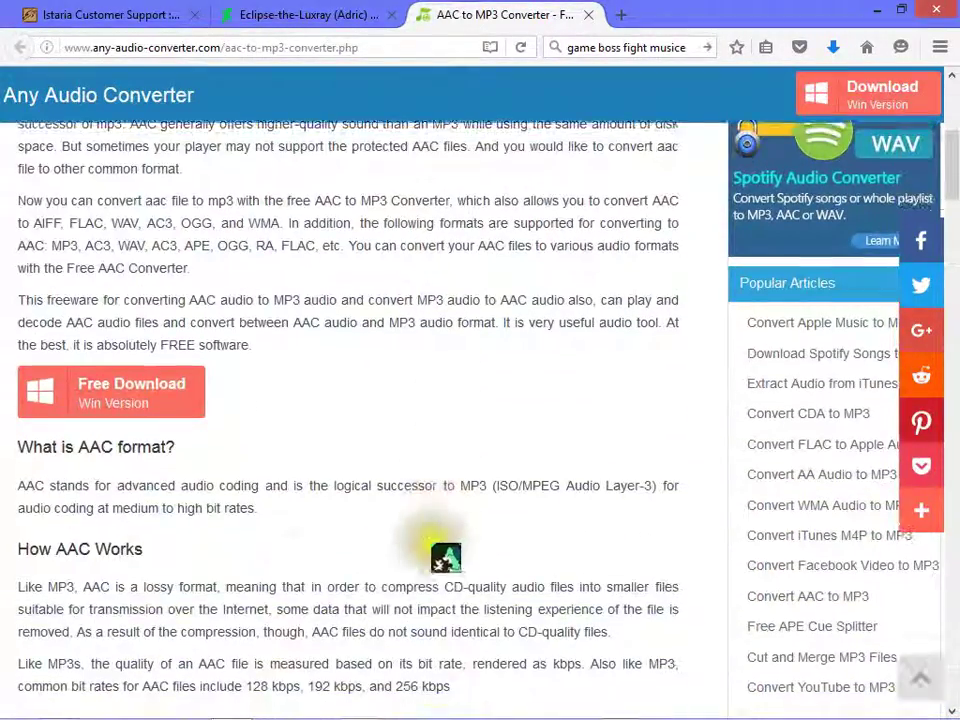
Step: Bring up the save prompt for any-audio-converter.exe, cancel it, and highlight the page's web address
{"action": "left_click", "coordinate": [115, 402]}
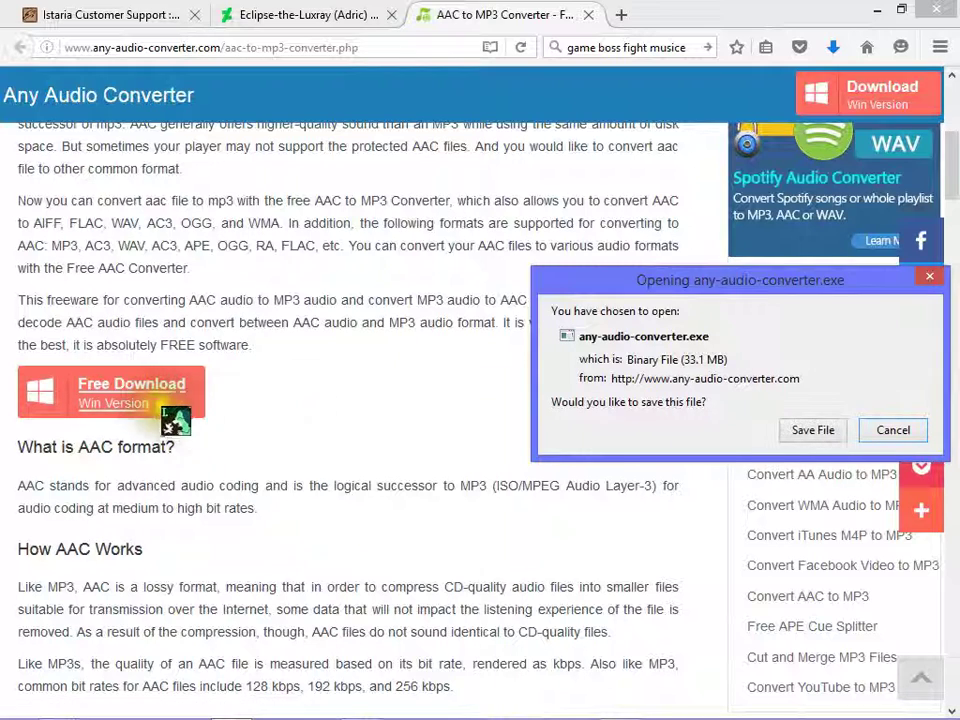
{"action": "left_click", "coordinate": [813, 436]}
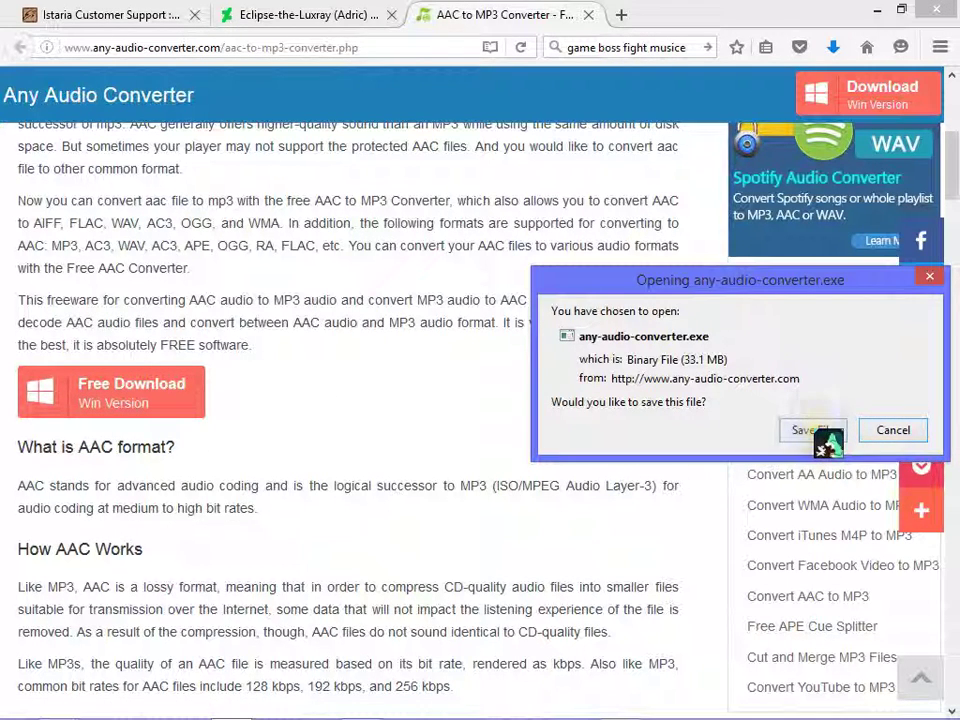
{"action": "left_click", "coordinate": [895, 430]}
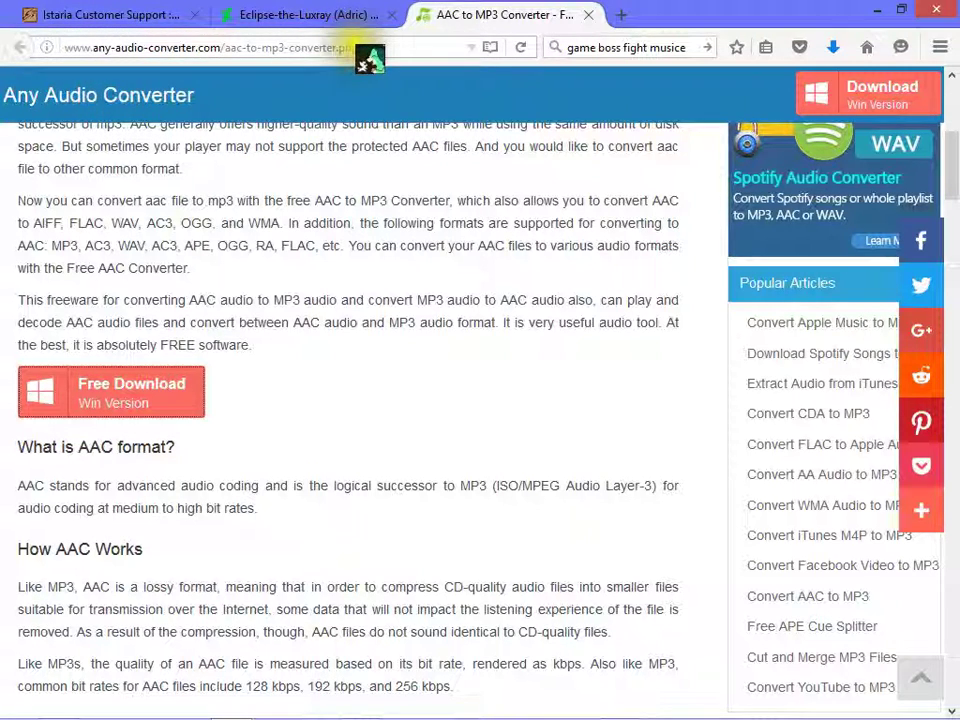
{"action": "left_click", "coordinate": [381, 58]}
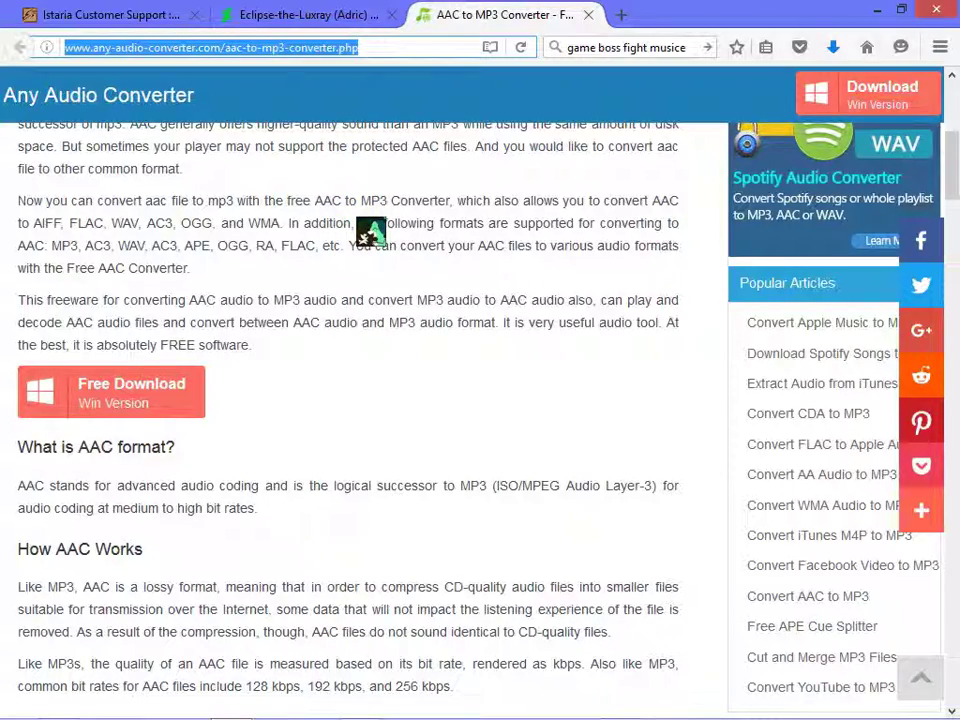
{"action": "scroll", "coordinate": [366, 246], "scroll_direction": "up", "scroll_amount": 5}
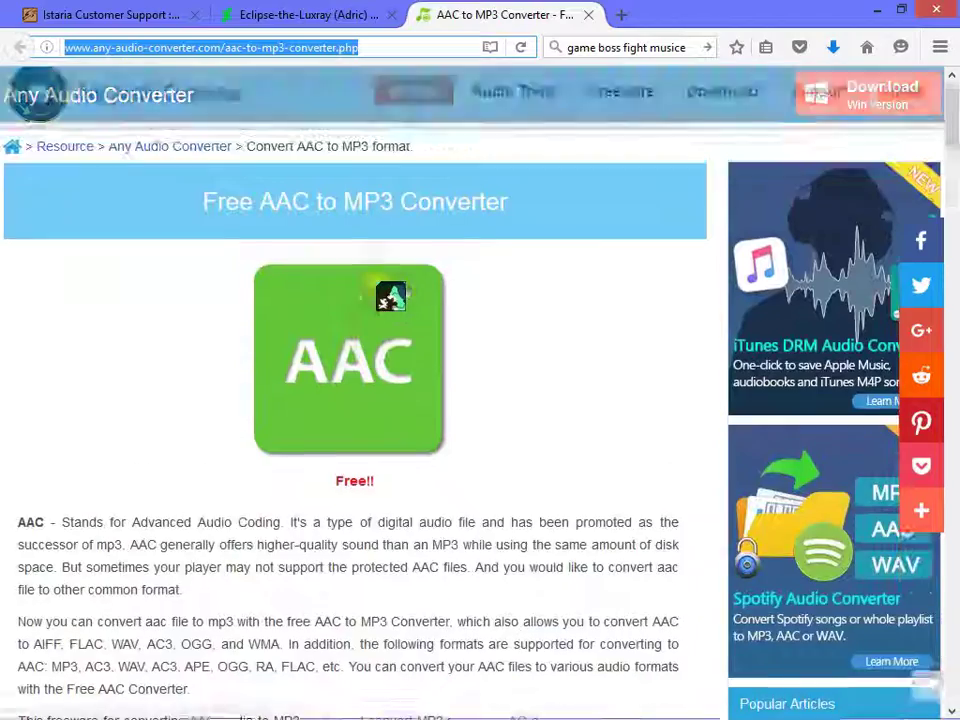
Step: Switch to Any Audio Converter, dismiss the Ultimate version offer, and remove all completed tracks from the conversion list
{"action": "mouse_move", "coordinate": [525, 708]}
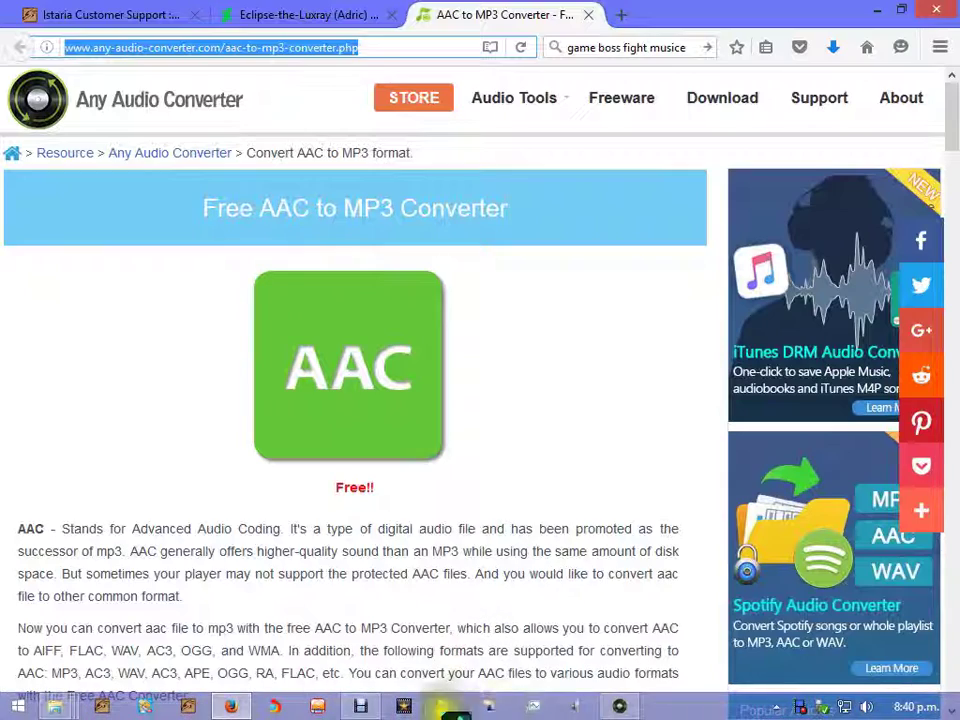
{"action": "left_click", "coordinate": [620, 707]}
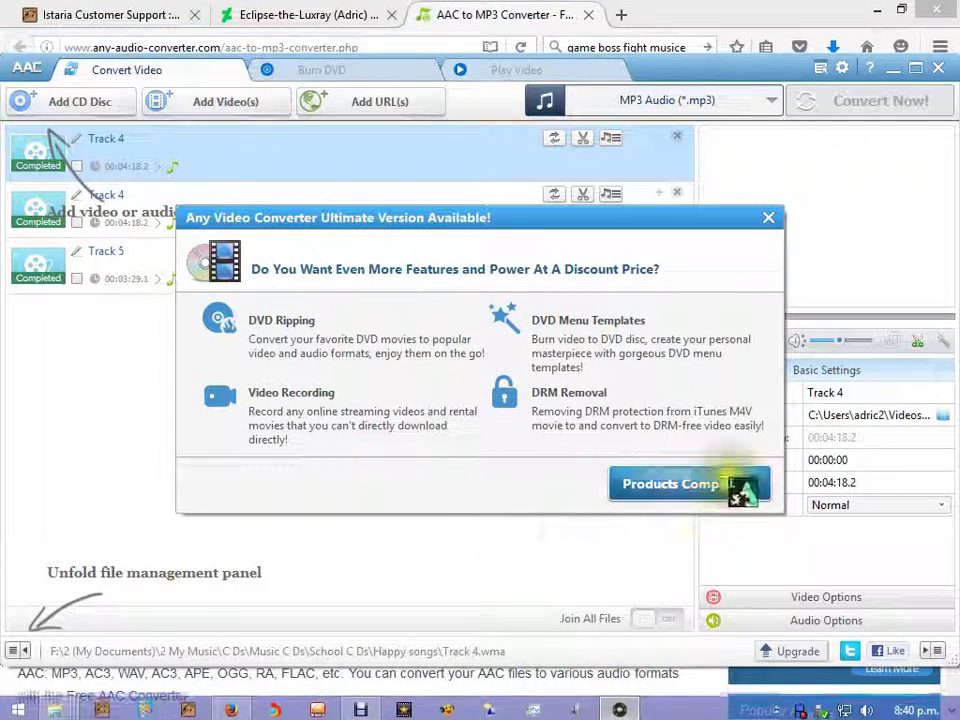
{"action": "left_click", "coordinate": [768, 217]}
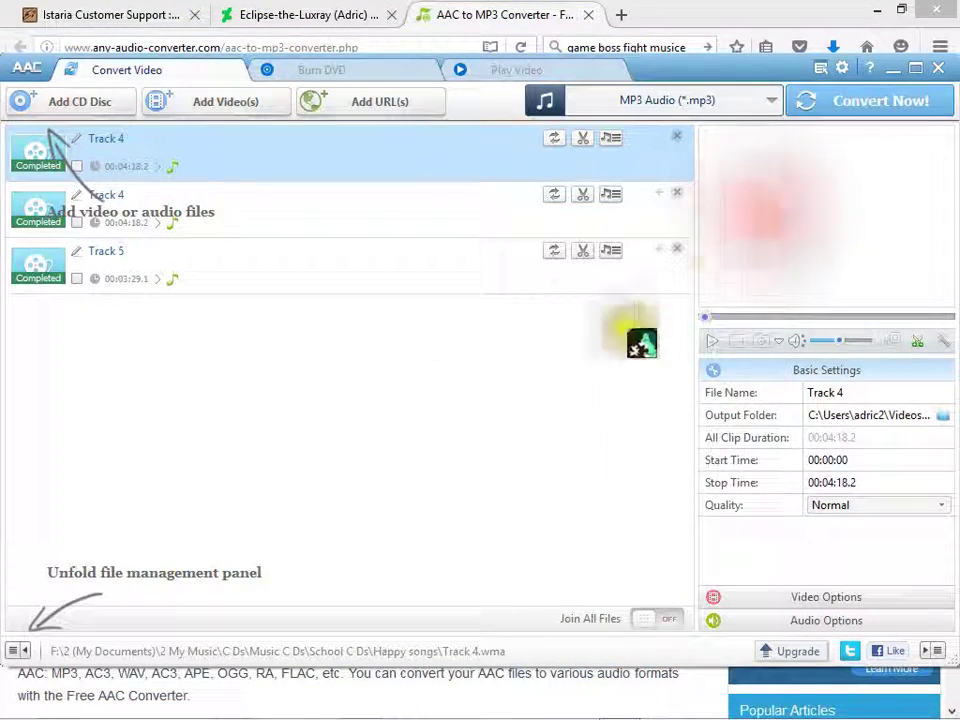
{"action": "left_click", "coordinate": [676, 137]}
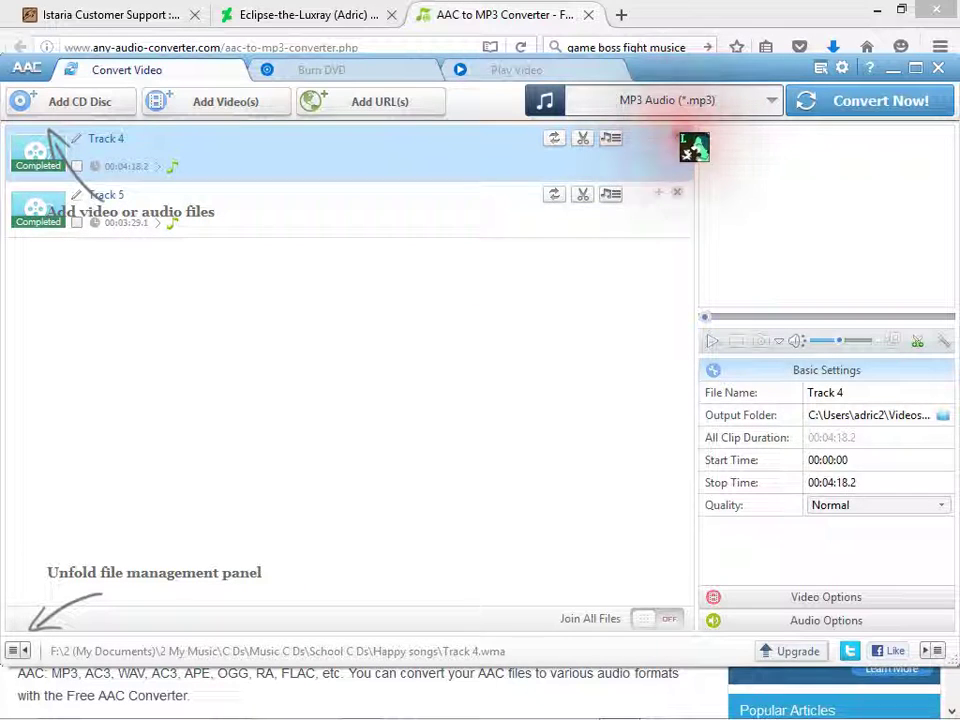
{"action": "left_click", "coordinate": [676, 137]}
{"action": "left_click", "coordinate": [678, 137]}
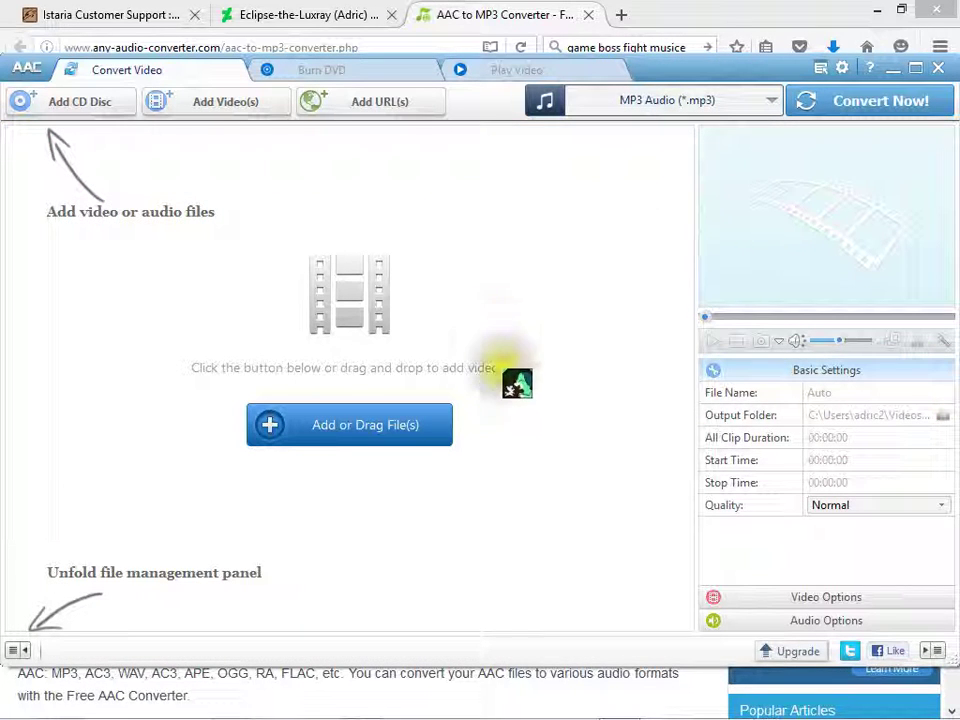
Step: Switch to File Explorer and go to Elements (F:) > 2 (My Documents) > 2 My Music
{"action": "left_click_drag", "start_coordinate": [505, 362], "coordinate": [78, 712]}
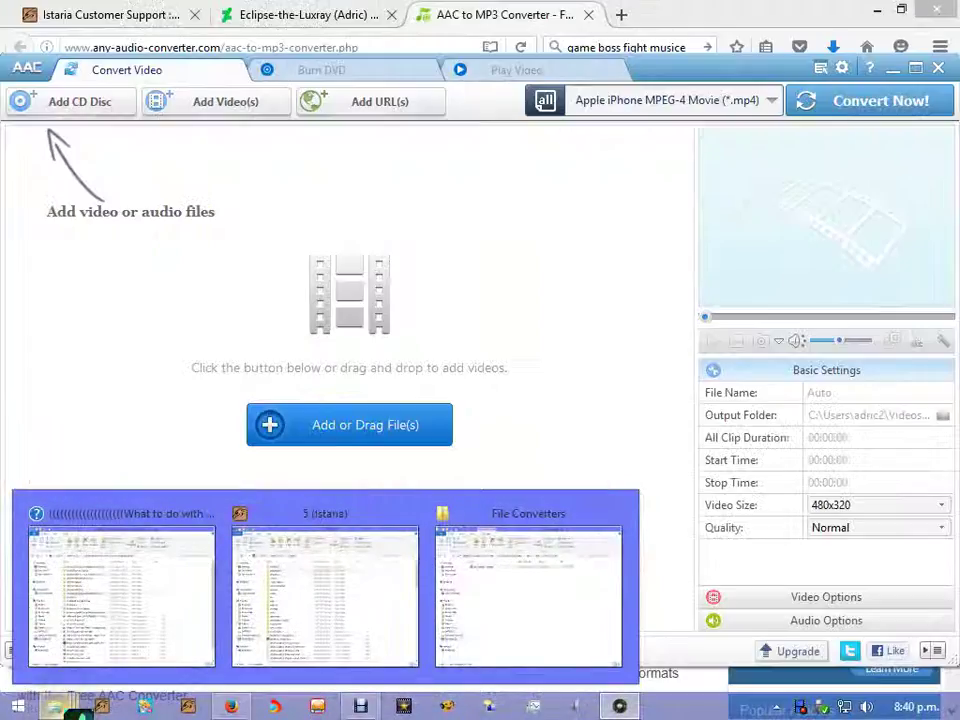
{"action": "left_click", "coordinate": [14, 712]}
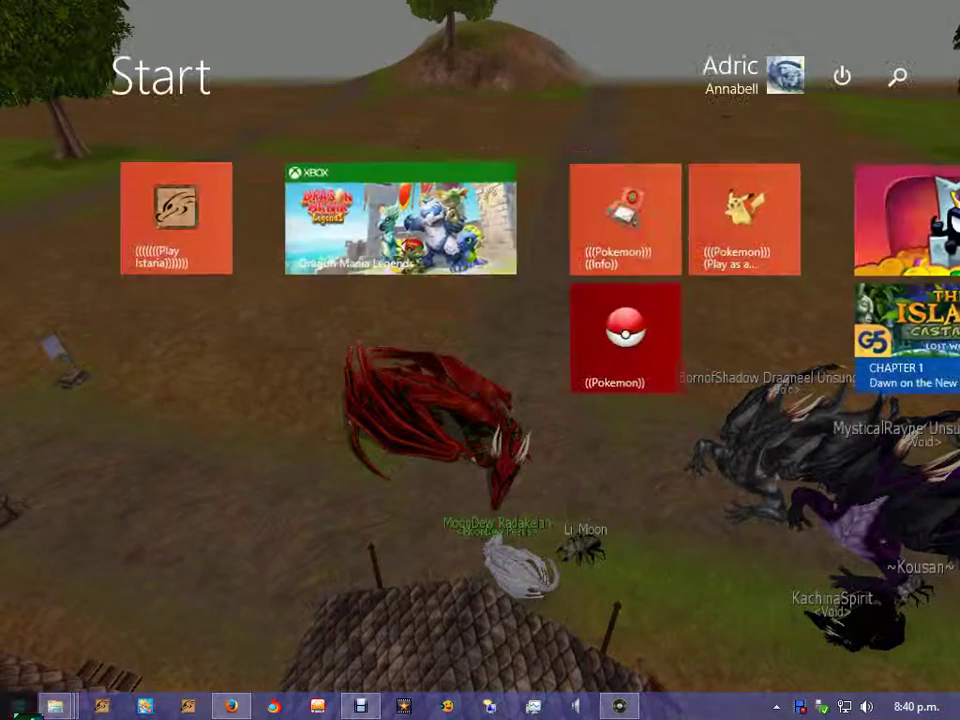
{"action": "left_click_drag", "start_coordinate": [16, 712], "coordinate": [483, 390]}
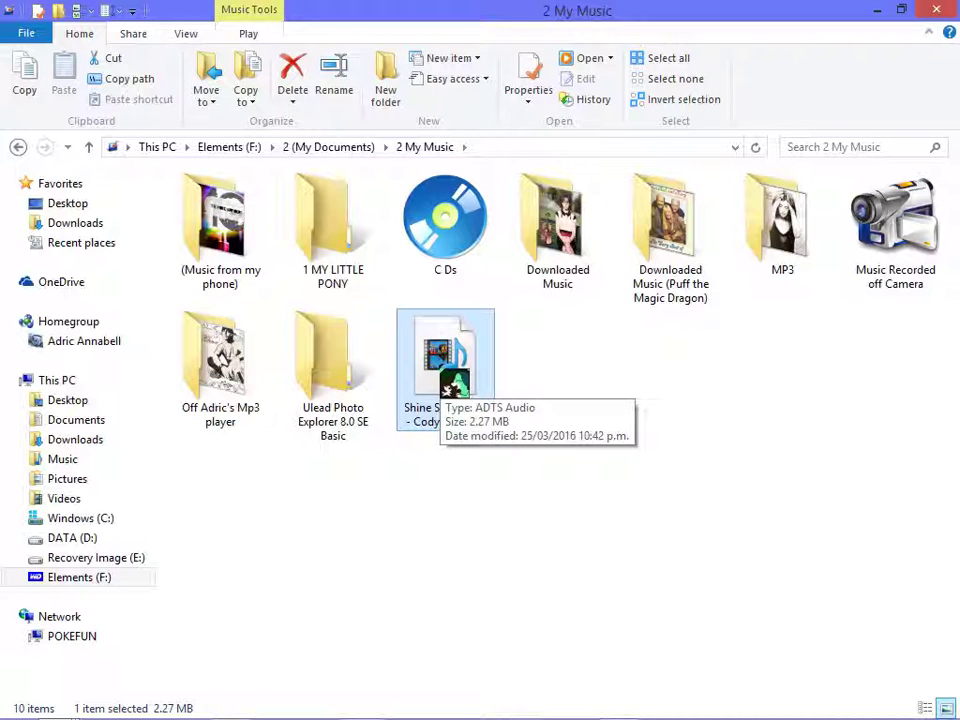
Step: Check the Shine Supernova song's properties, viewing its Details, Security and General information, and close them
{"action": "right_click", "coordinate": [455, 385]}
{"action": "left_click", "coordinate": [510, 705]}
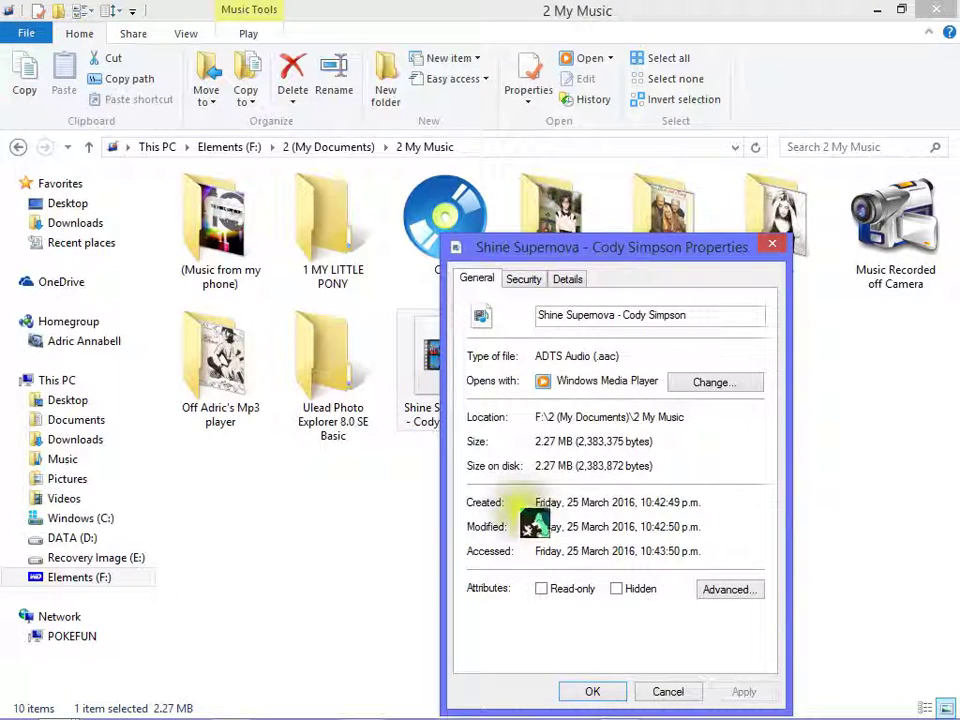
{"action": "left_click", "coordinate": [570, 279]}
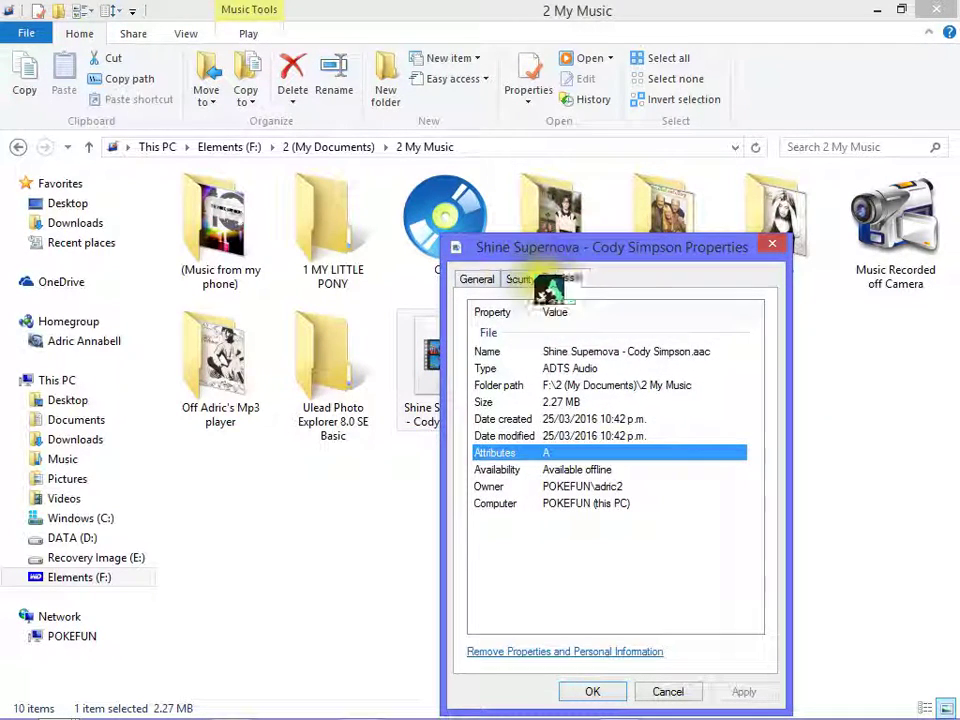
{"action": "left_click", "coordinate": [525, 280]}
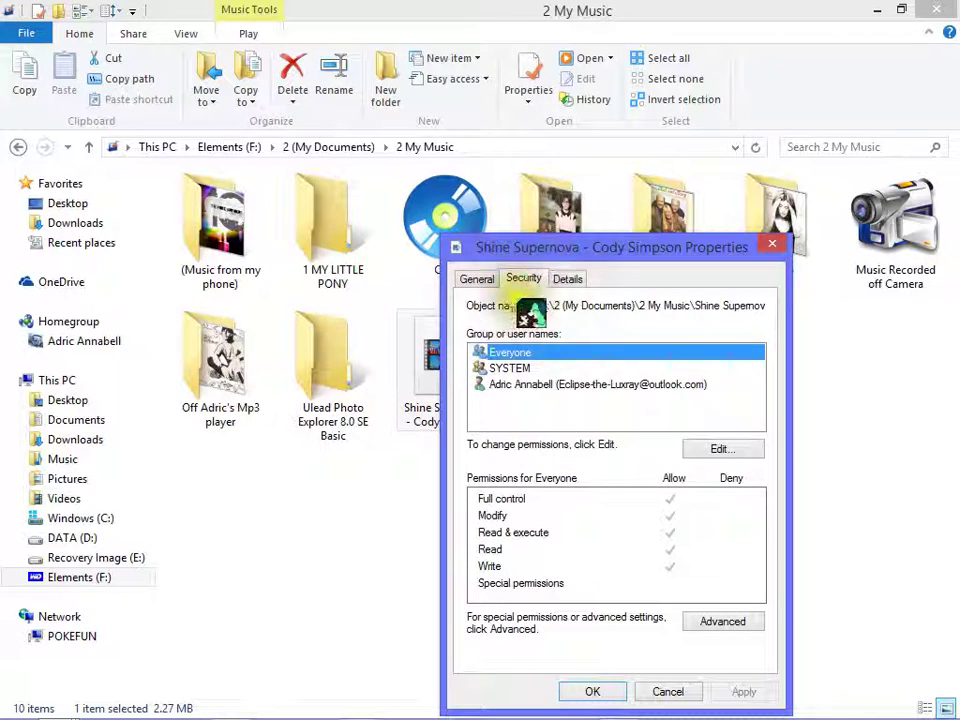
{"action": "left_click", "coordinate": [477, 279]}
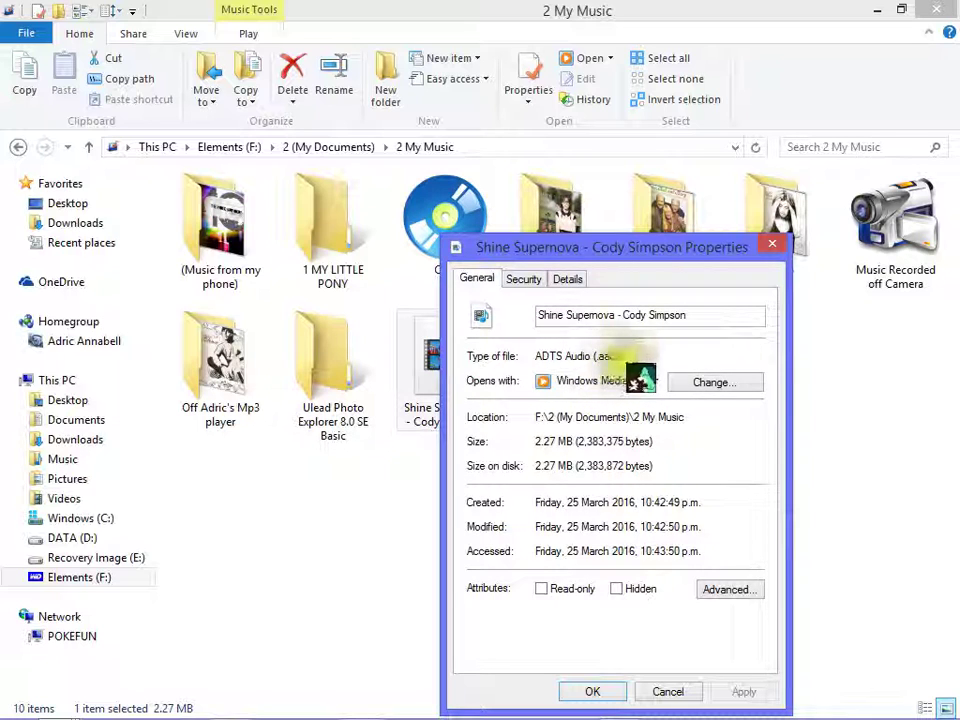
{"action": "left_click", "coordinate": [773, 245]}
{"action": "left_click", "coordinate": [440, 386]}
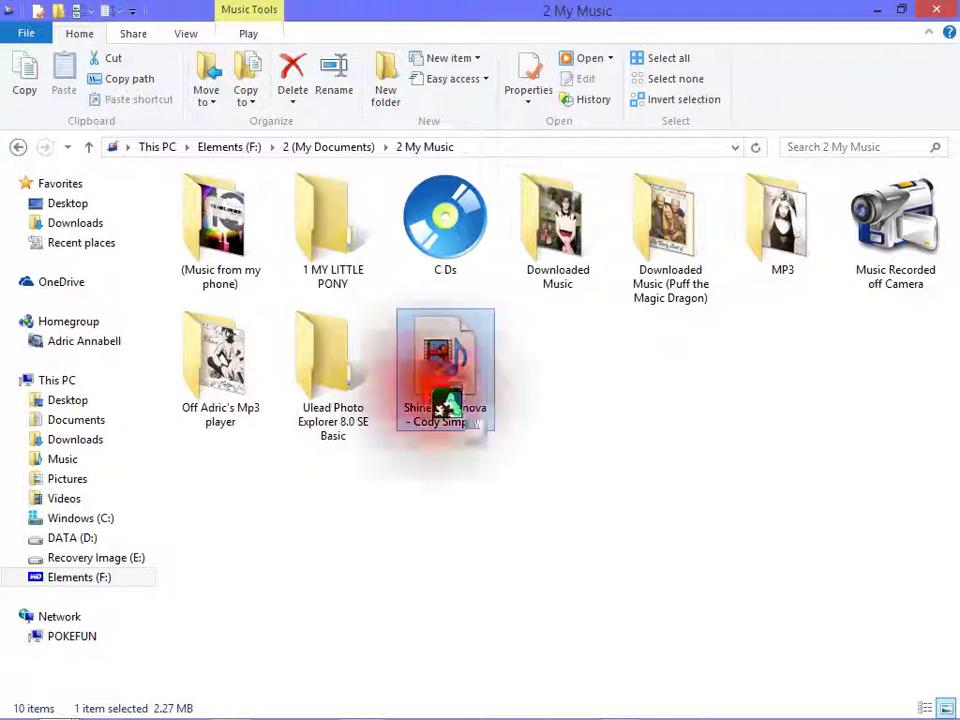
{"action": "left_click_drag", "start_coordinate": [450, 708], "coordinate": [564, 381]}
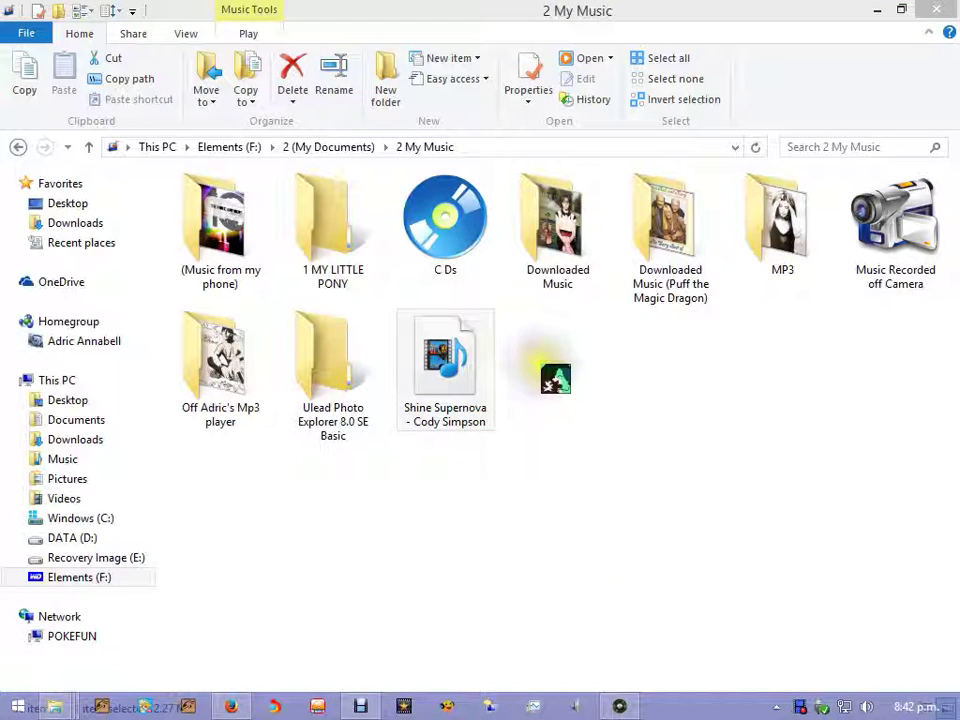
Step: Add Track 3 and Track 4 from C Ds > Music C Ds > School C Ds > Happy songs 2 to Any Audio Converter's conversion list
{"action": "double_click", "coordinate": [446, 212]}
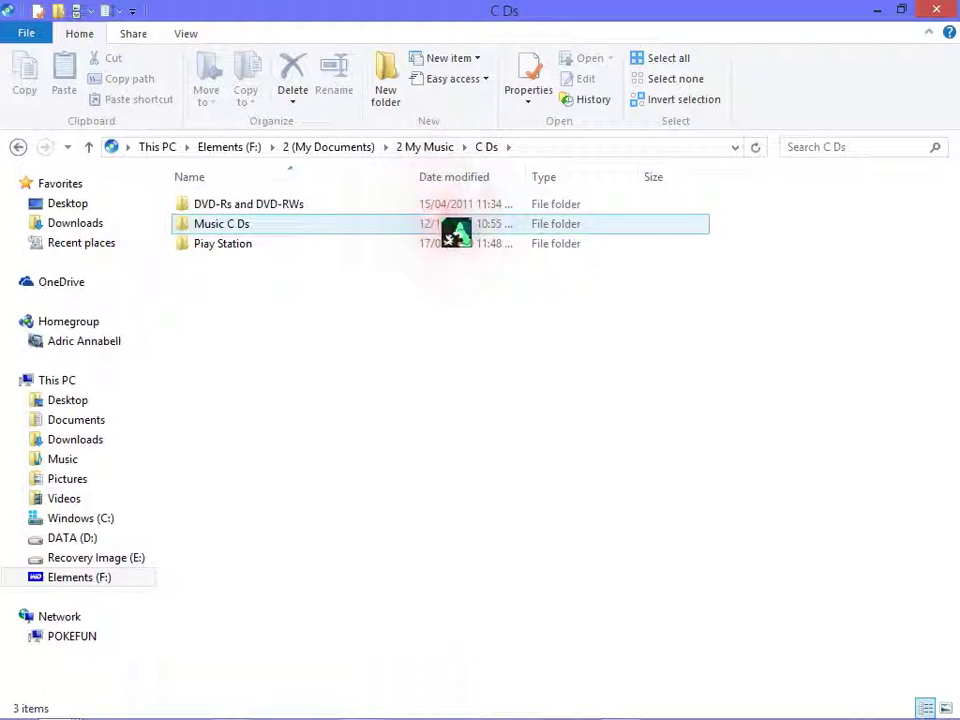
{"action": "double_click", "coordinate": [279, 226]}
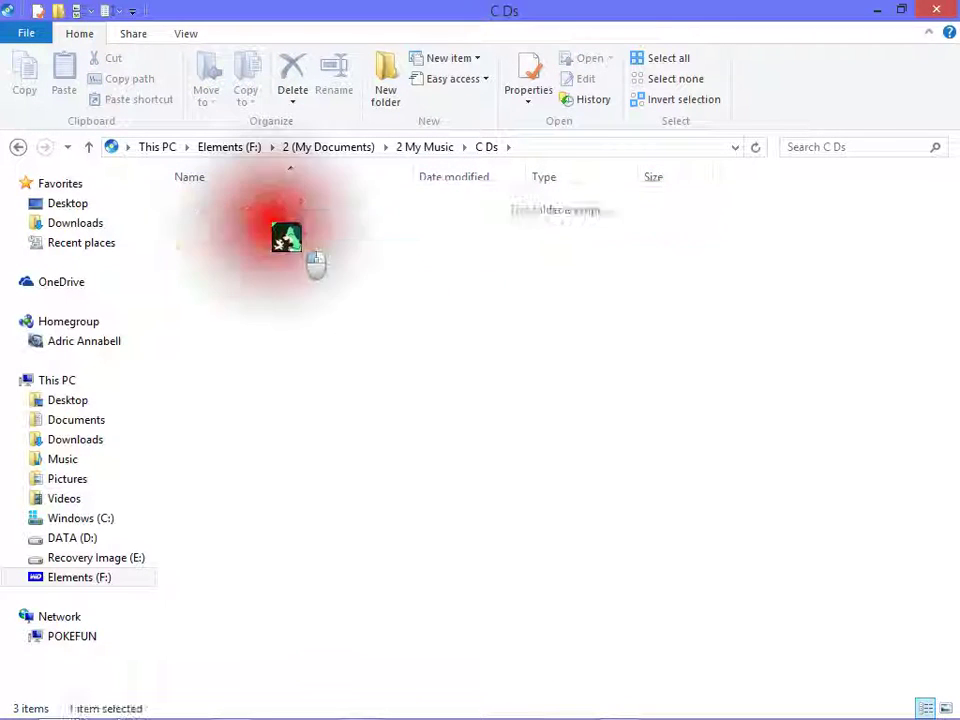
{"action": "double_click", "coordinate": [262, 224]}
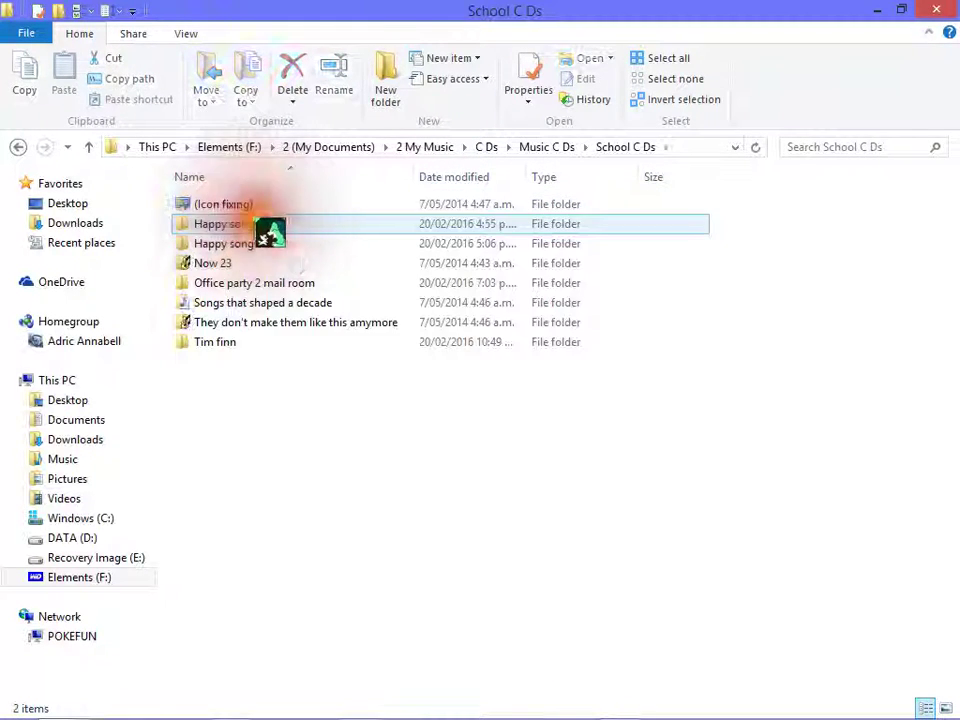
{"action": "double_click", "coordinate": [270, 243]}
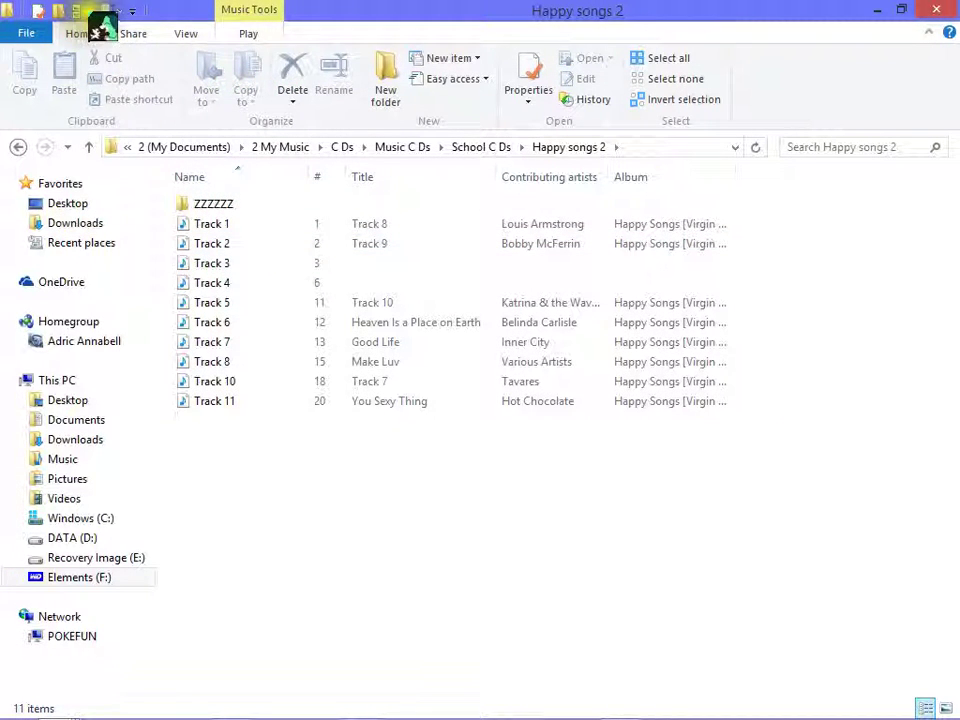
{"action": "left_click", "coordinate": [226, 33]}
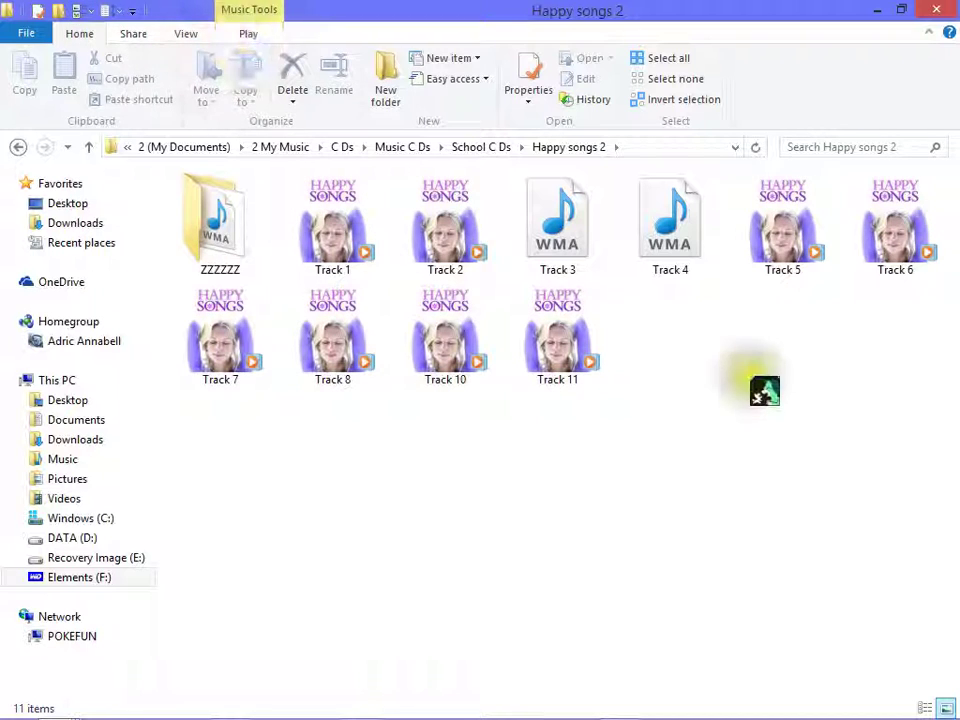
{"action": "left_click_drag", "start_coordinate": [740, 256], "coordinate": [565, 213]}
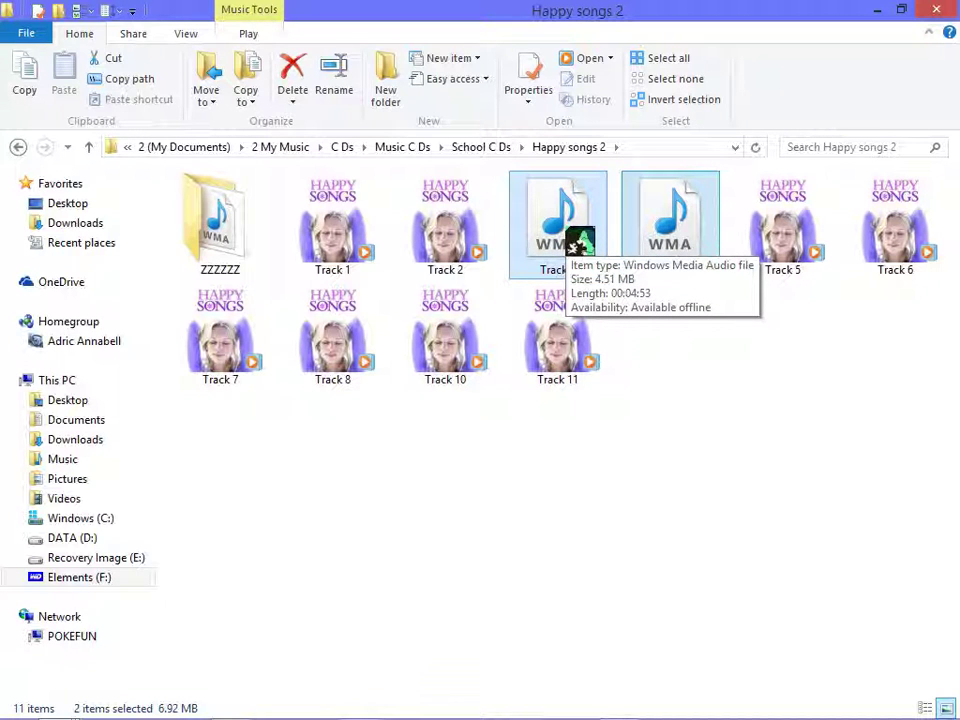
{"action": "left_click_drag", "start_coordinate": [568, 226], "coordinate": [293, 386]}
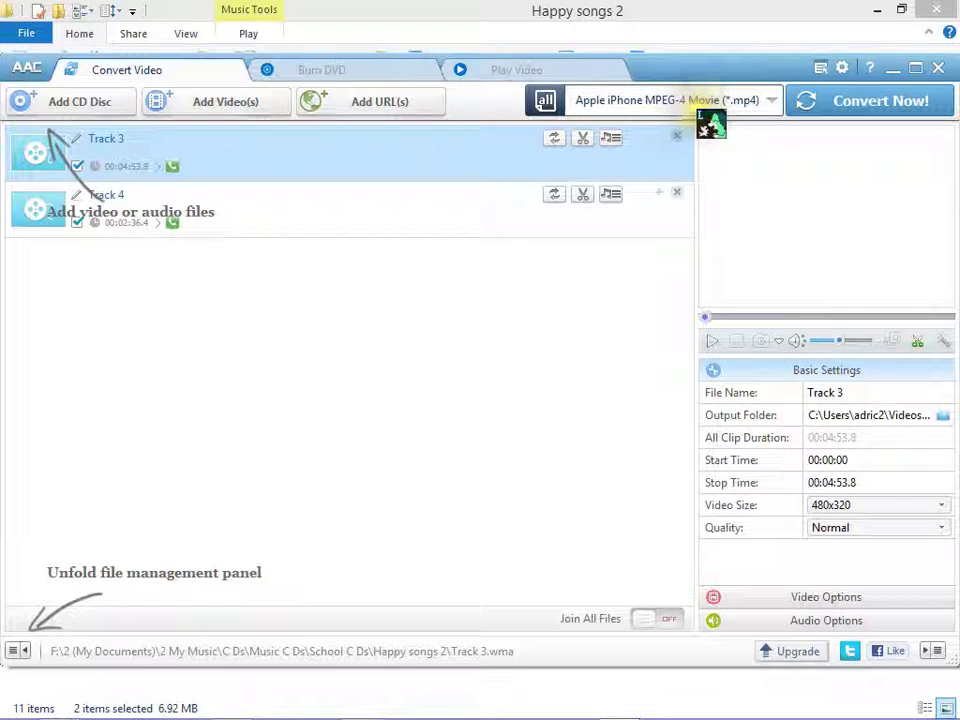
Step: Set the output format to the MP3 Audio (*.mp3) profile from the common audio formats and convert both tracks
{"action": "left_click", "coordinate": [600, 100]}
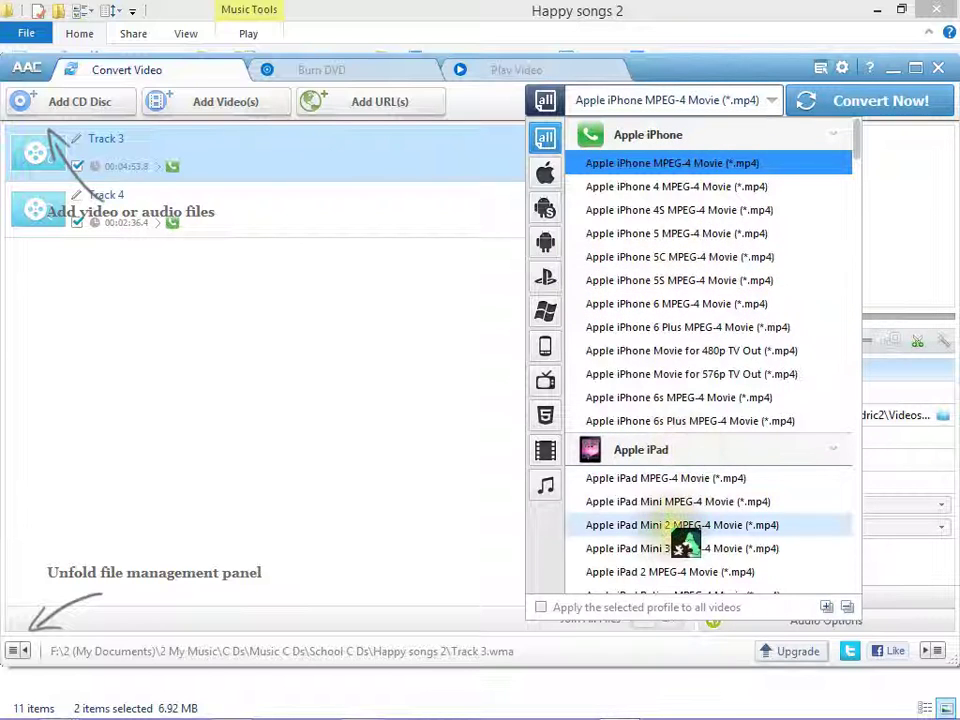
{"action": "scroll", "coordinate": [750, 340], "scroll_direction": "down", "scroll_amount": 5}
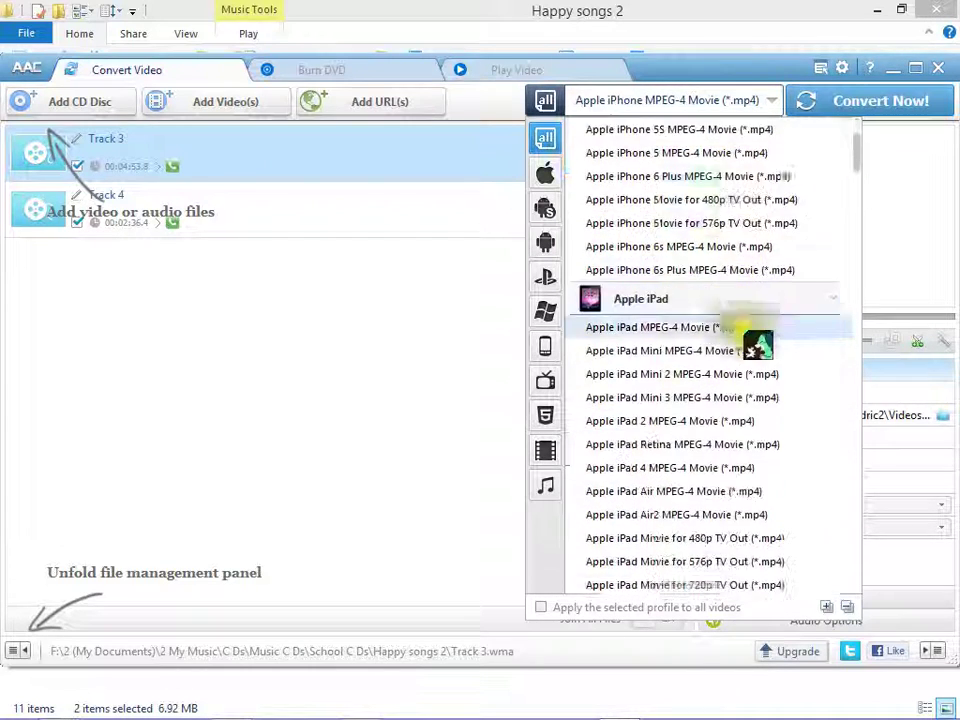
{"action": "scroll", "coordinate": [750, 352], "scroll_direction": "down", "scroll_amount": 8}
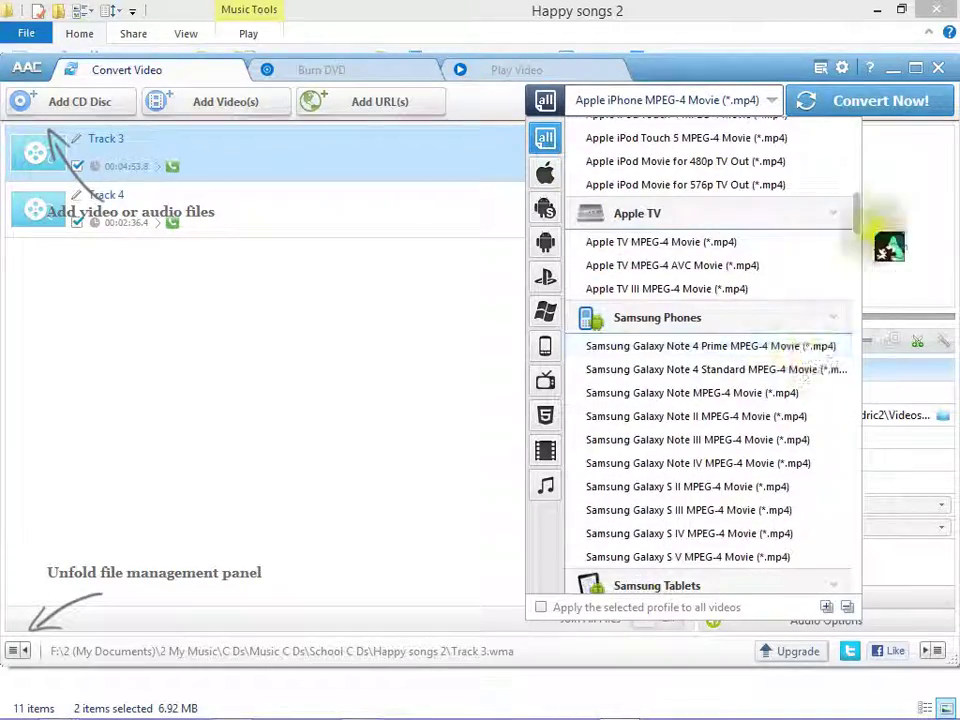
{"action": "left_click_drag", "start_coordinate": [858, 212], "coordinate": [852, 342]}
{"action": "scroll", "coordinate": [739, 396], "scroll_direction": "down", "scroll_amount": 2}
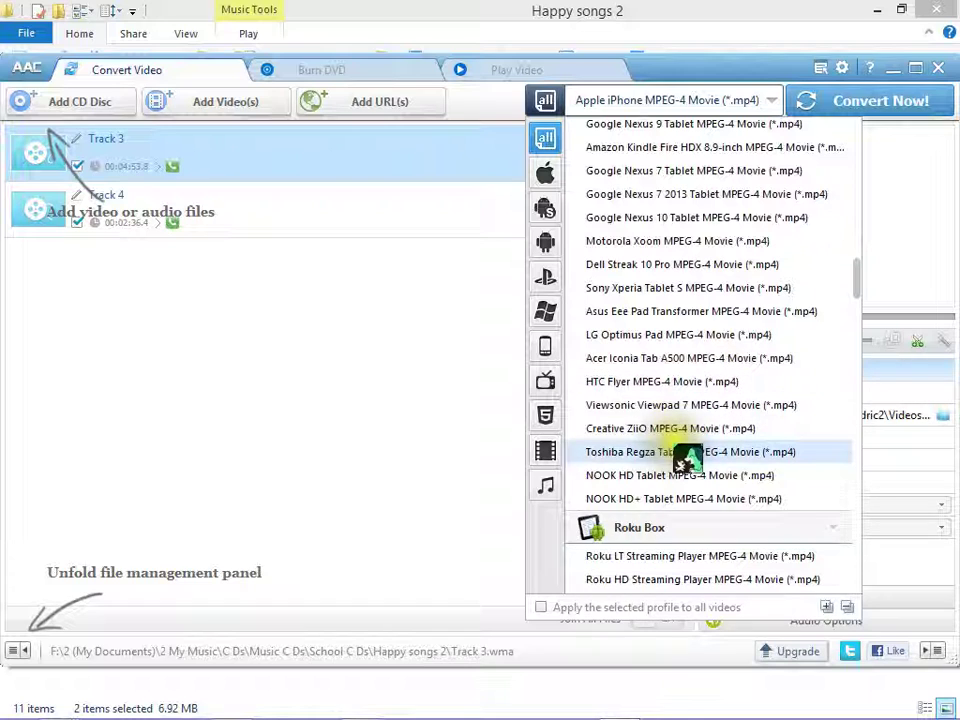
{"action": "left_click", "coordinate": [548, 489]}
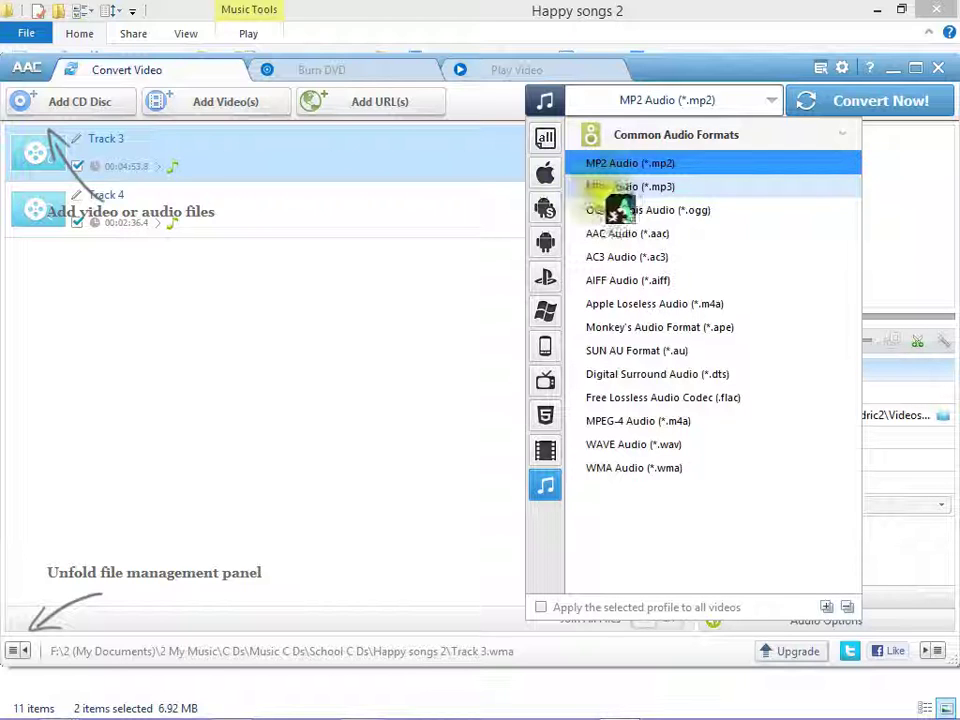
{"action": "left_click", "coordinate": [614, 186]}
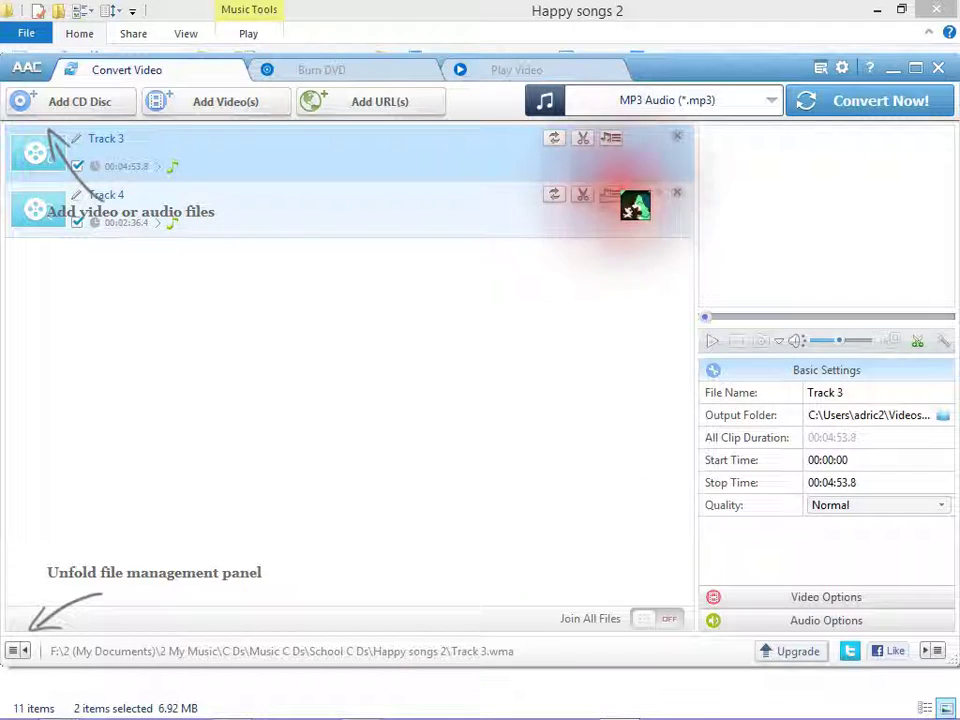
{"action": "left_click", "coordinate": [853, 112]}
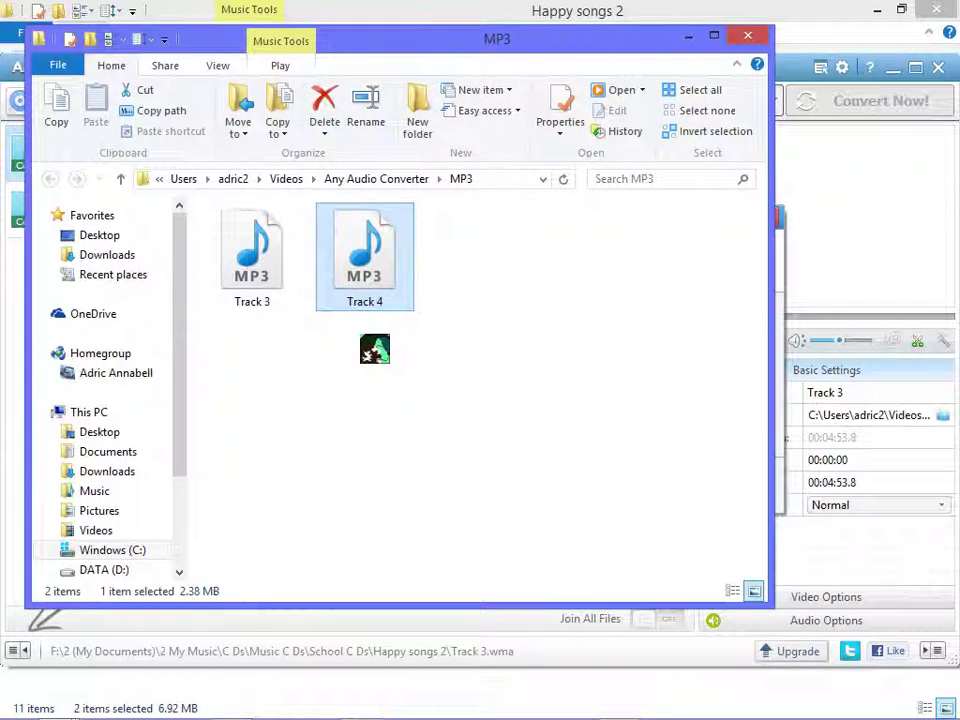
Step: Maximize the MP3 output folder window and select the converted Track 3 and Track 4 files
{"action": "double_click", "coordinate": [407, 42]}
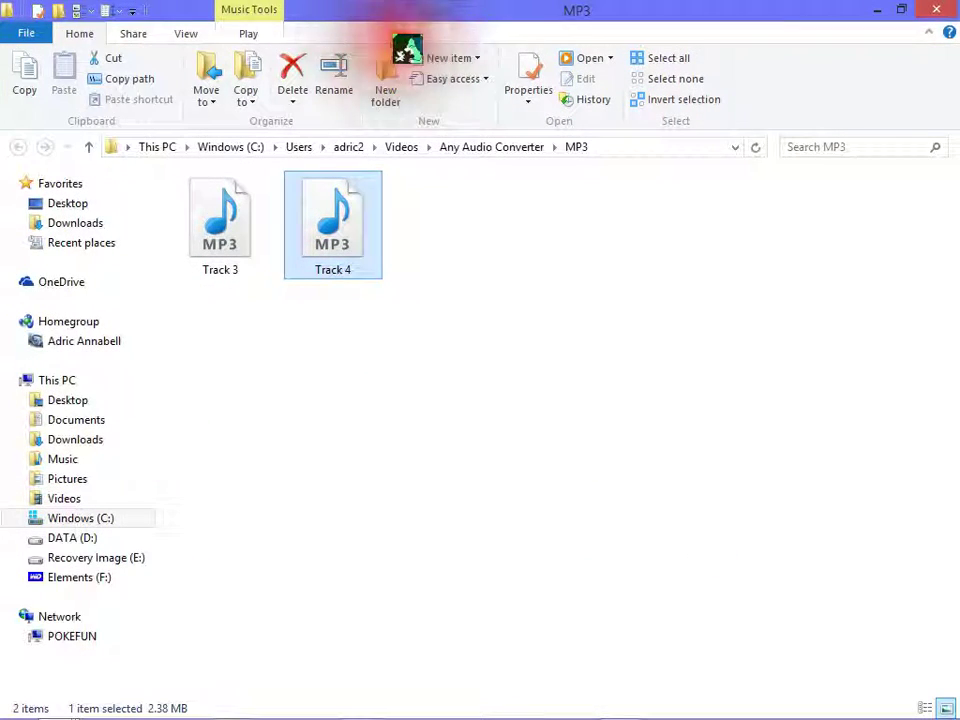
{"action": "left_click_drag", "start_coordinate": [568, 429], "coordinate": [186, 199]}
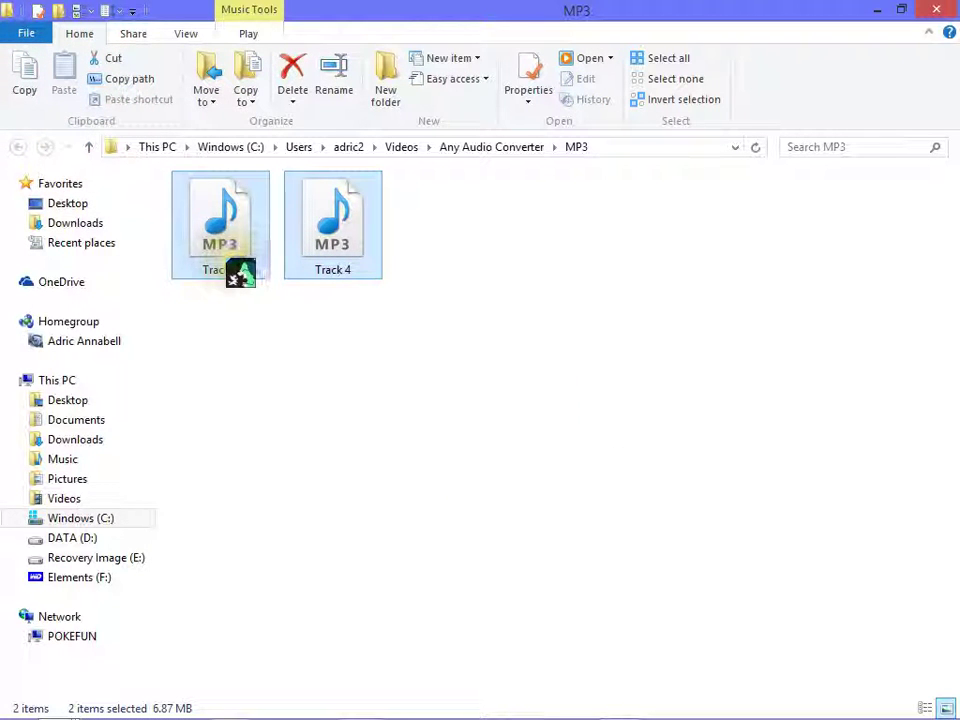
{"action": "left_click_drag", "start_coordinate": [240, 272], "coordinate": [228, 270]}
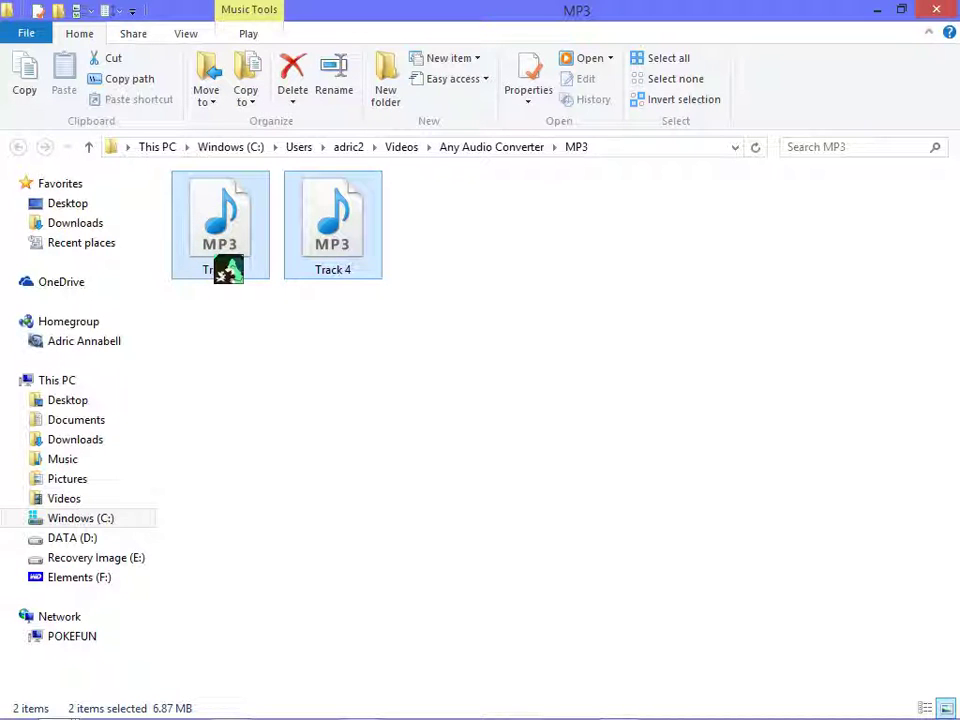
{"action": "left_click_drag", "start_coordinate": [228, 270], "coordinate": [311, 266]}
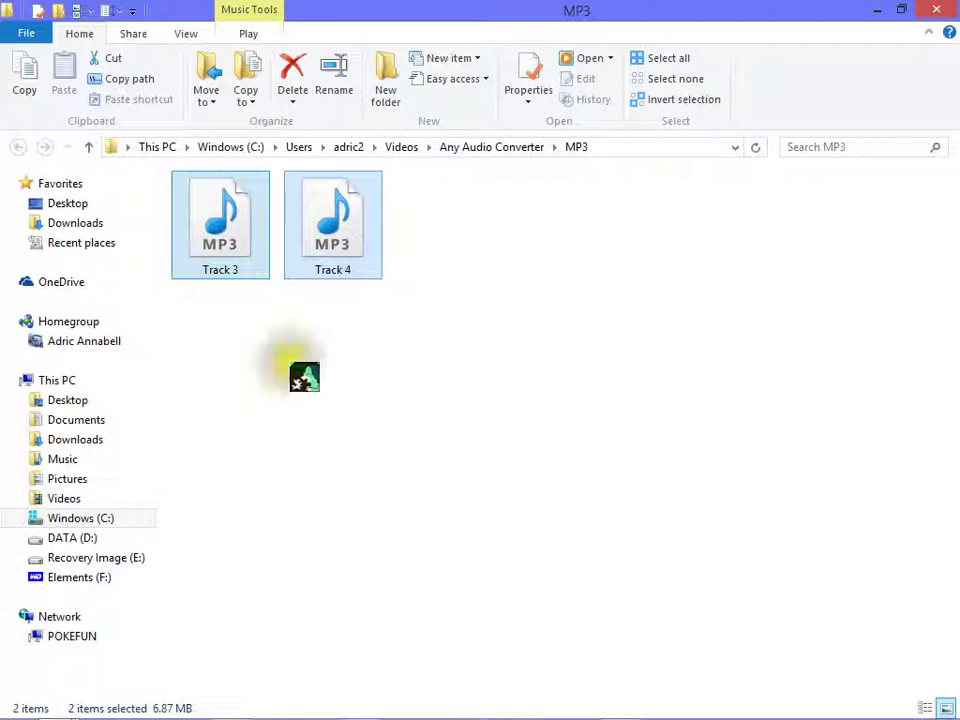
Step: Switch to the 5 (Istaria) folder window and return to its resources > sound > music folder
{"action": "mouse_move", "coordinate": [287, 710]}
{"action": "mouse_move", "coordinate": [55, 710]}
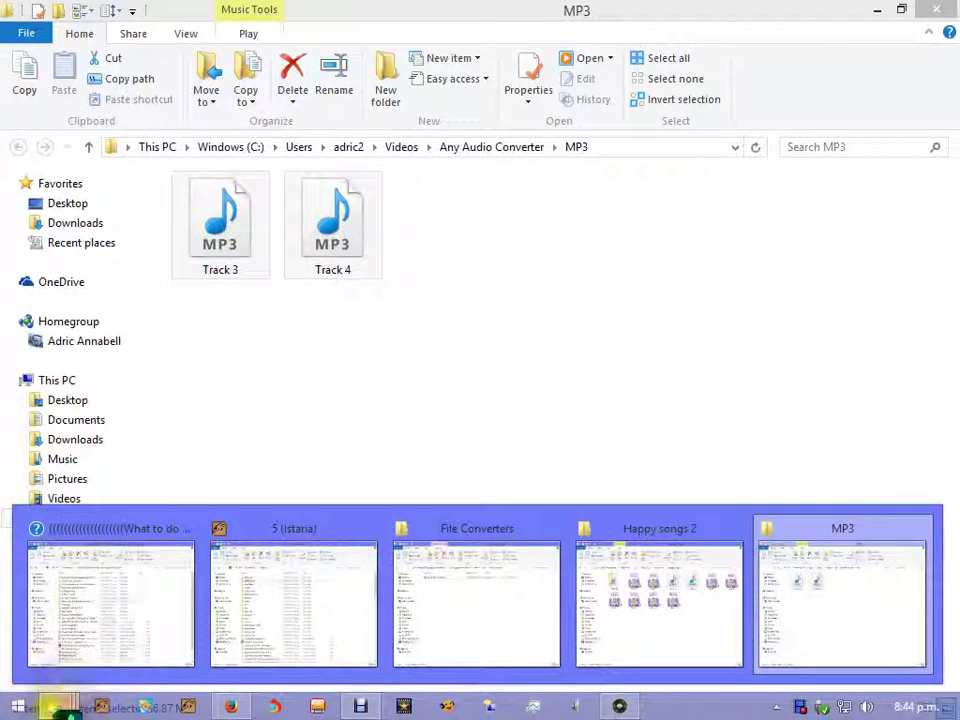
{"action": "left_click", "coordinate": [287, 618]}
{"action": "left_click", "coordinate": [45, 148]}
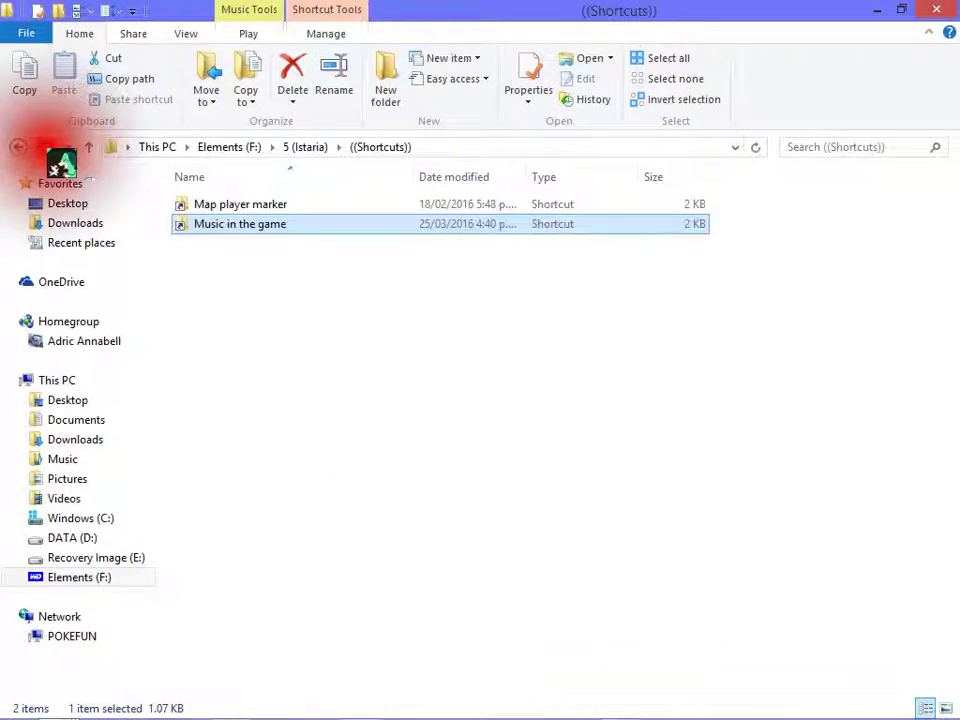
{"action": "left_click", "coordinate": [45, 148]}
{"action": "left_click", "coordinate": [18, 147]}
{"action": "left_click", "coordinate": [18, 147]}
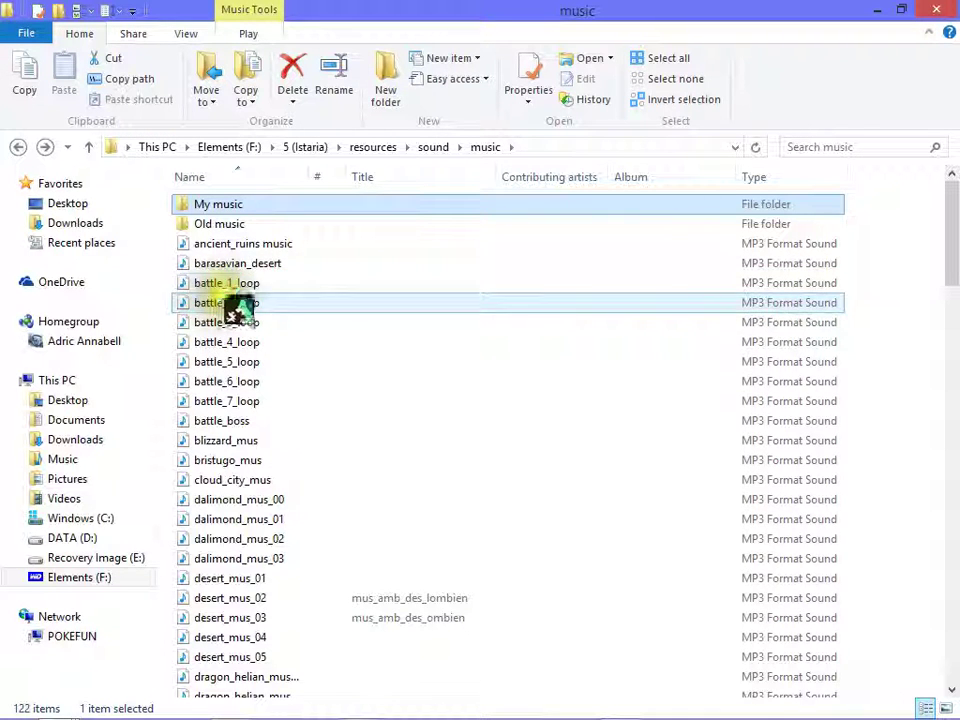
Step: Copy the file name battle_1_loop without changing it and switch back to the MP3 output folder window
{"action": "left_click", "coordinate": [243, 285]}
{"action": "left_click", "coordinate": [226, 284]}
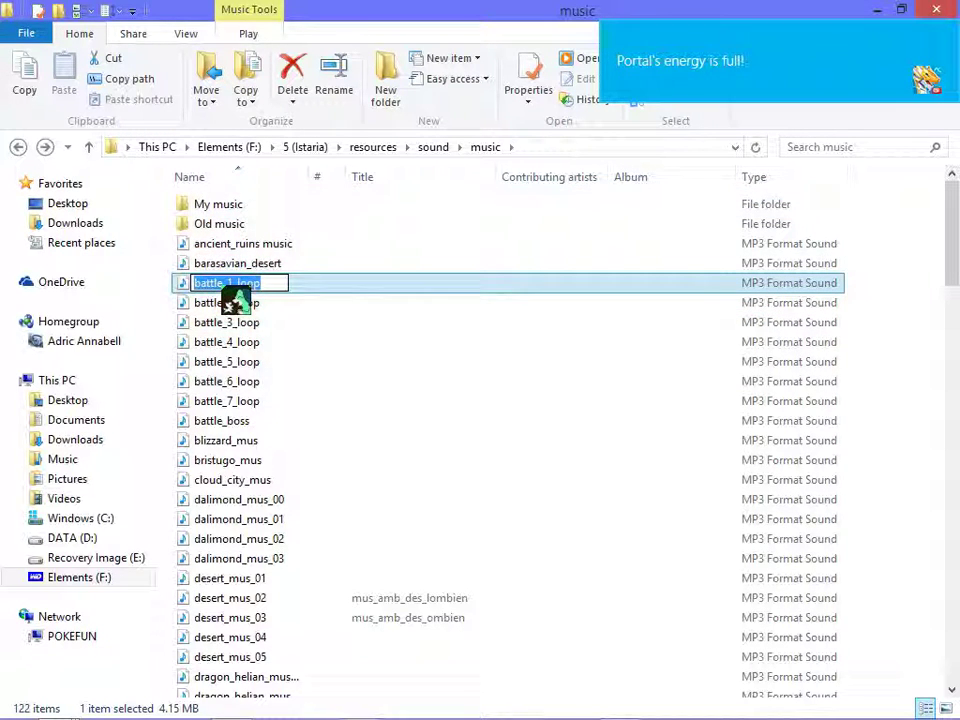
{"action": "right_click", "coordinate": [226, 286]}
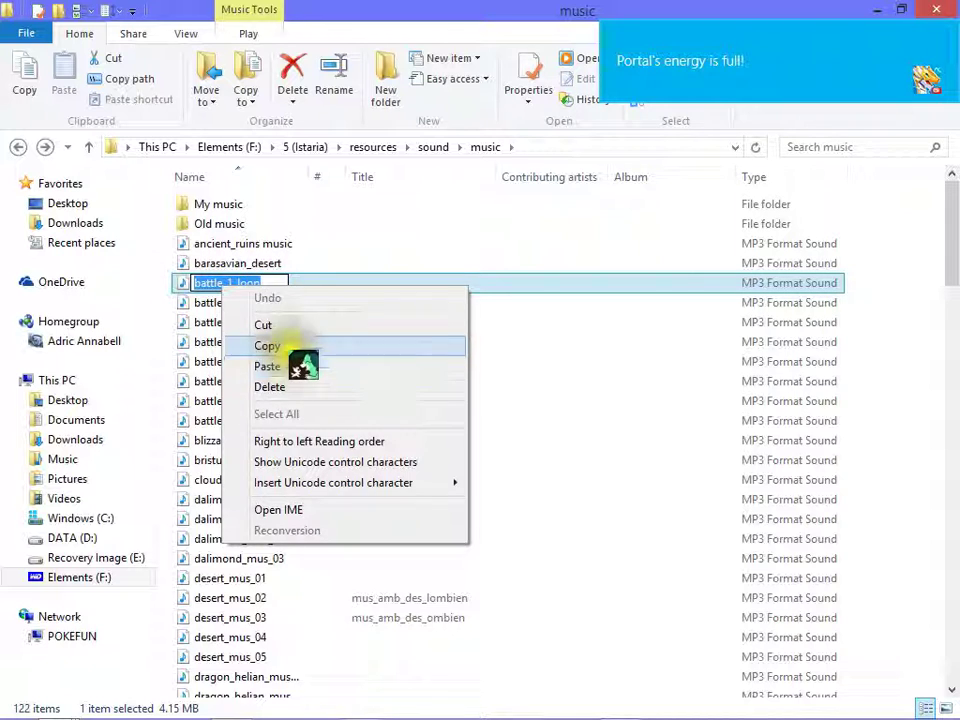
{"action": "left_click", "coordinate": [291, 348]}
{"action": "left_click", "coordinate": [310, 285]}
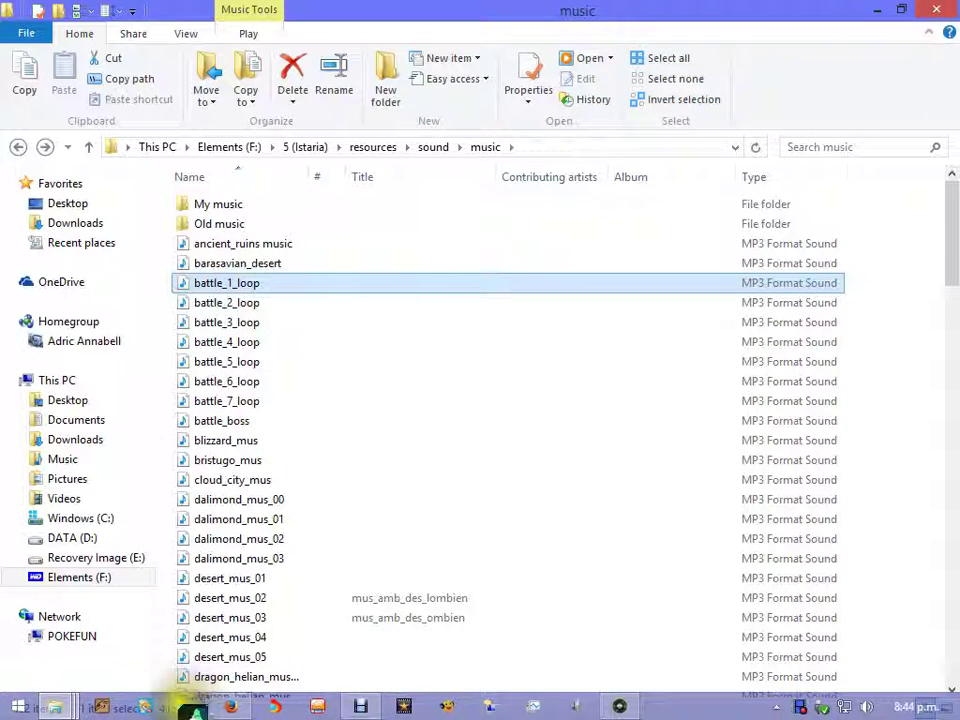
{"action": "left_click", "coordinate": [55, 707]}
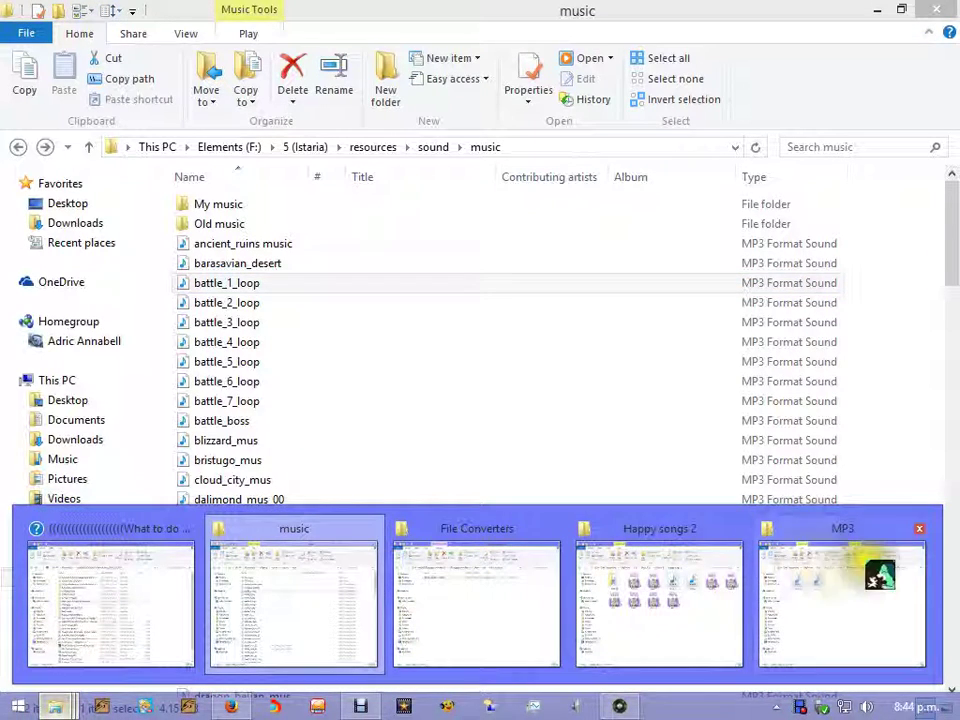
{"action": "left_click", "coordinate": [821, 612]}
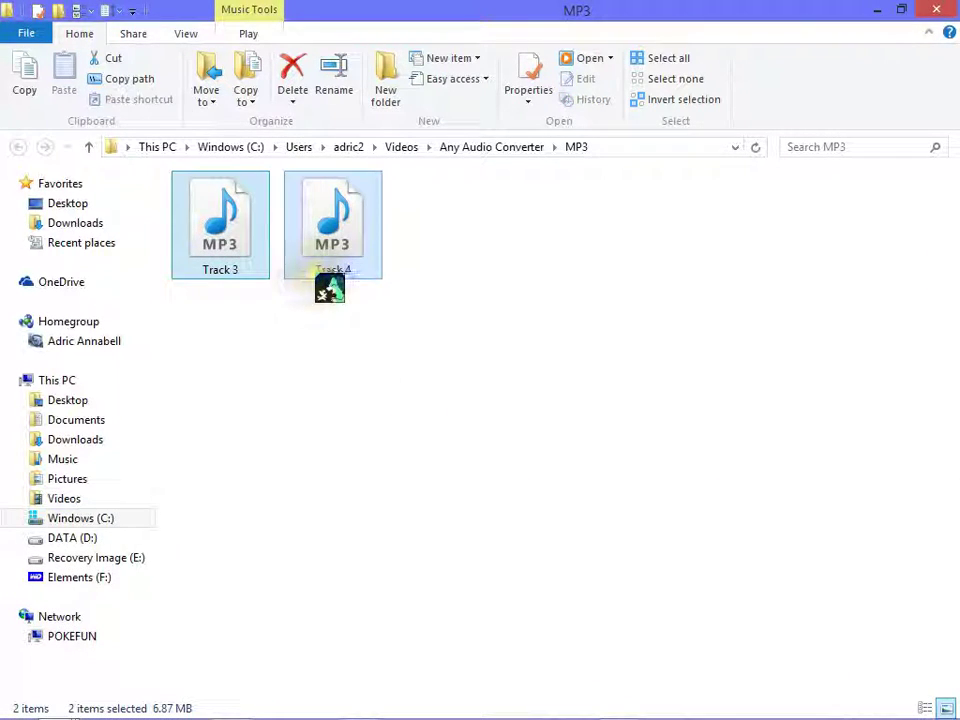
Step: Rename the Track 4 file in the MP3 output folder to the copied name battle_1_loop
{"action": "left_click", "coordinate": [330, 286]}
{"action": "left_click", "coordinate": [332, 271]}
{"action": "right_click", "coordinate": [333, 270]}
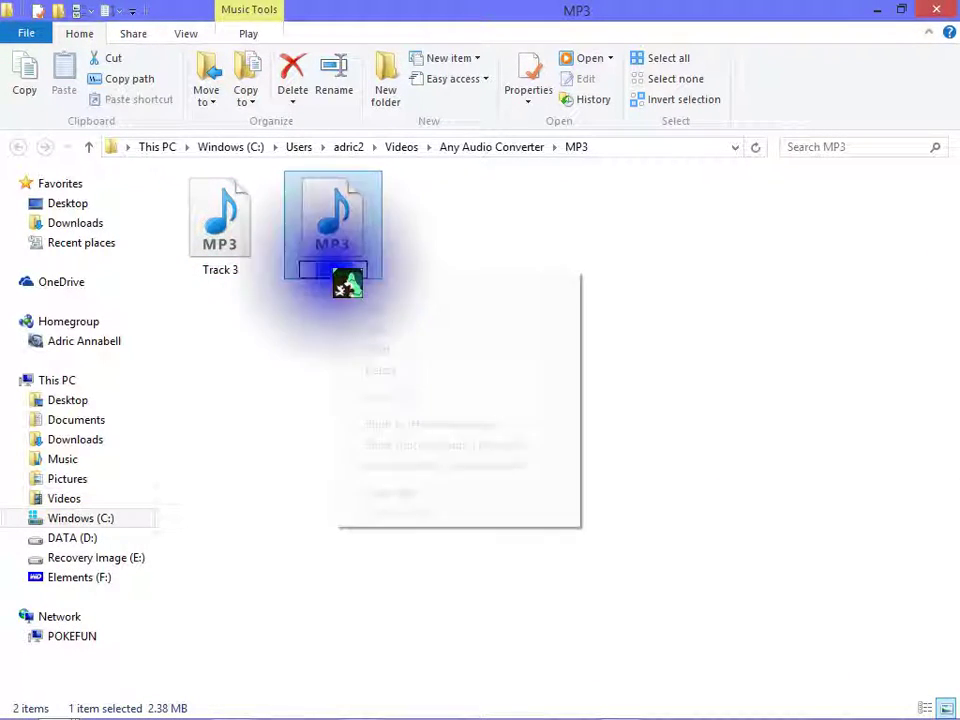
{"action": "left_click", "coordinate": [386, 351]}
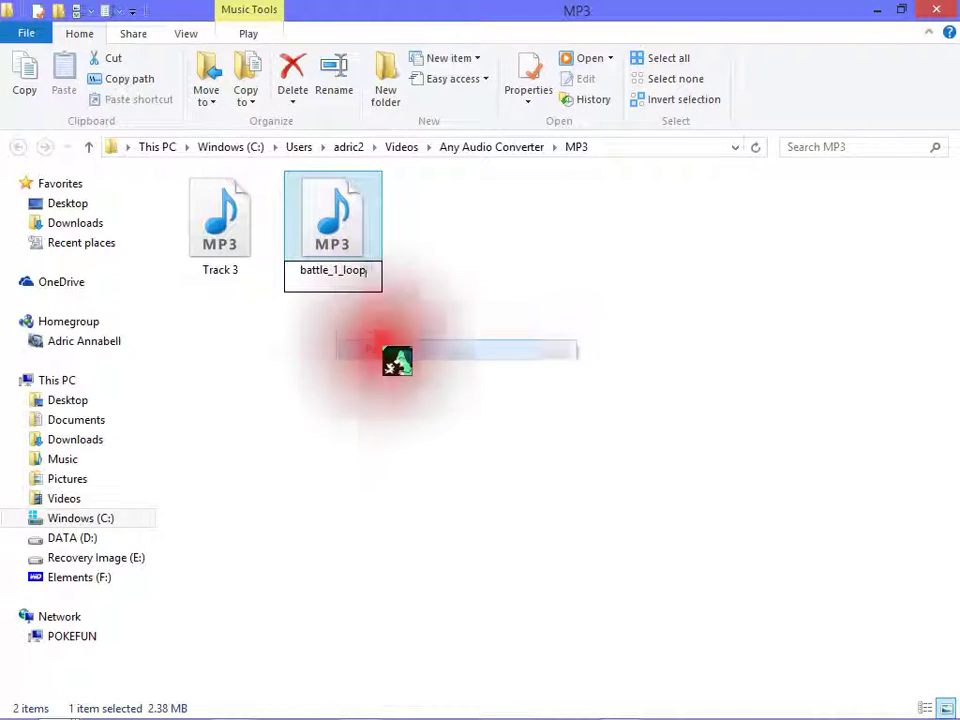
{"action": "left_click", "coordinate": [381, 358]}
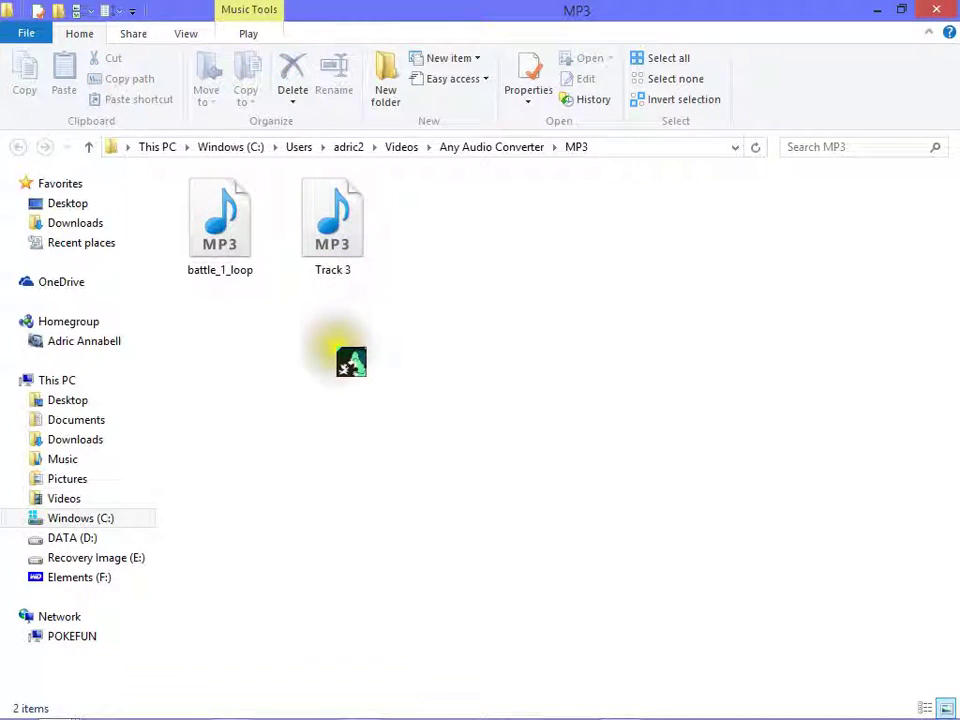
Step: Show the available file actions for battle_1_loop without applying any, and switch to the Istaria music folder window with My music selected
{"action": "right_click", "coordinate": [213, 226]}
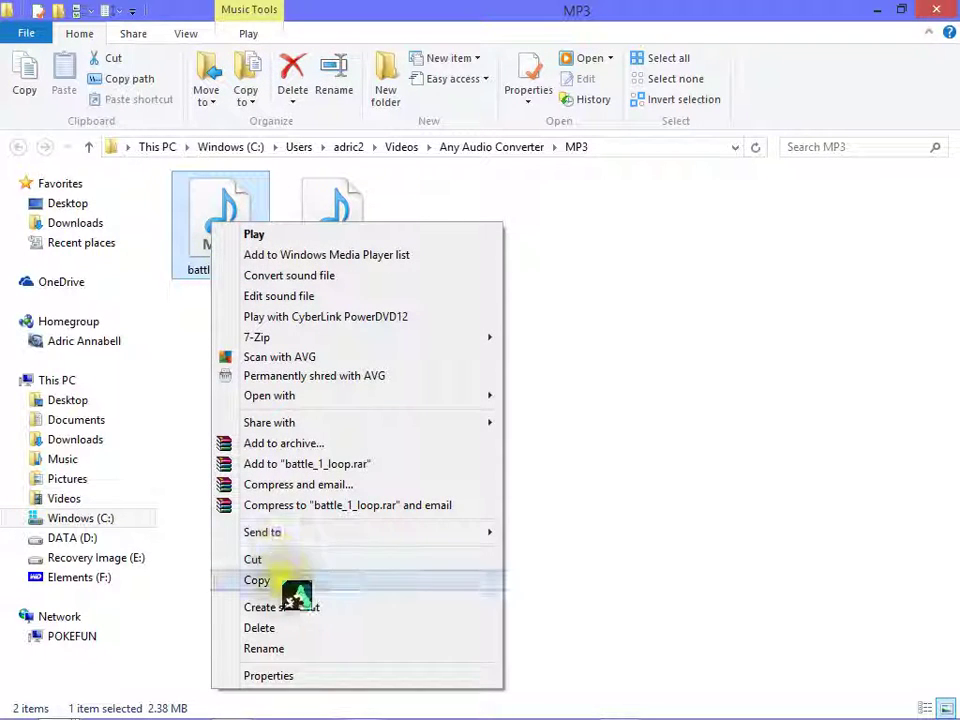
{"action": "left_click", "coordinate": [565, 550]}
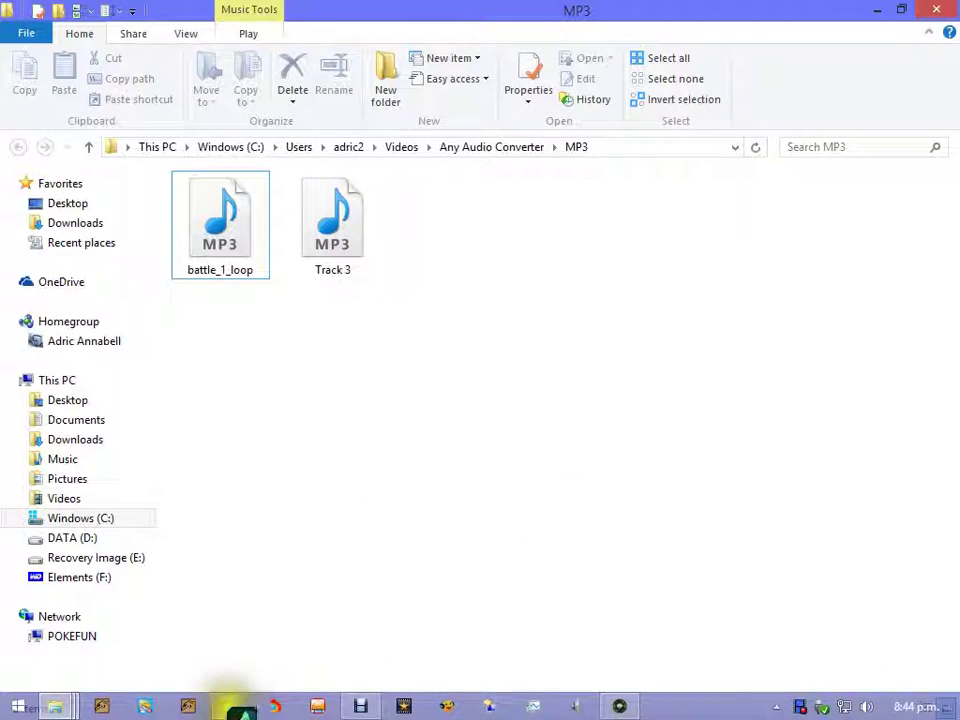
{"action": "mouse_move", "coordinate": [57, 706]}
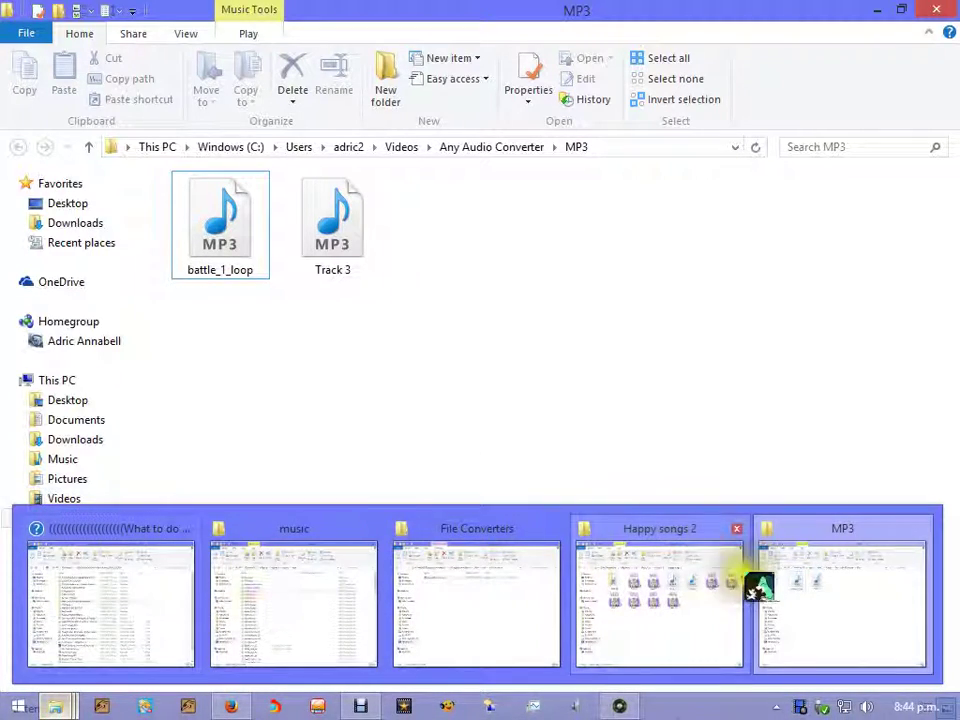
{"action": "mouse_move", "coordinate": [755, 585]}
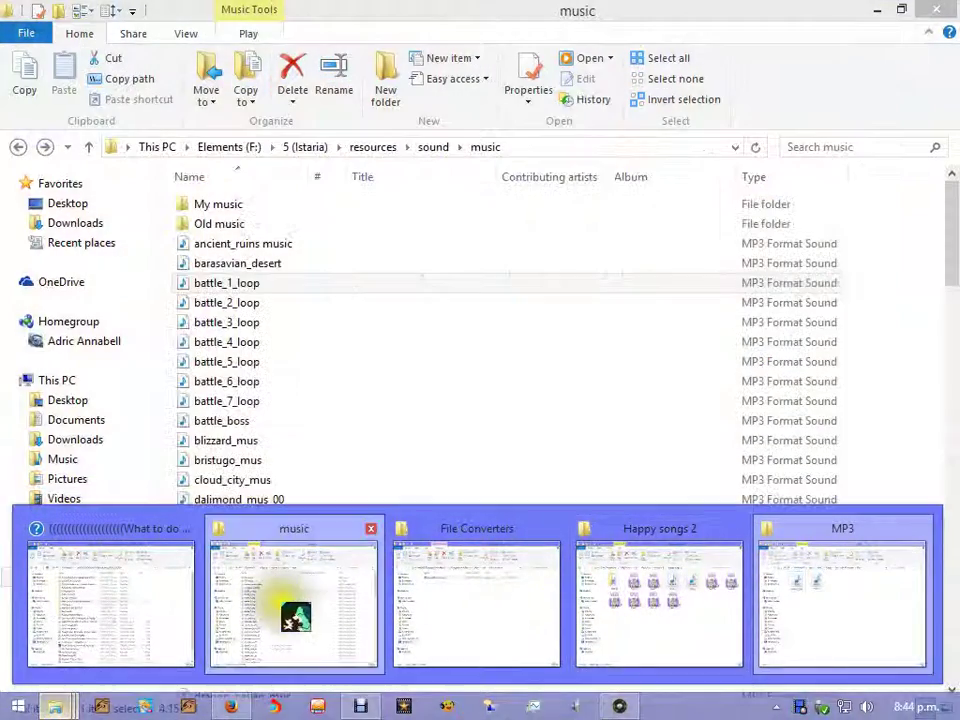
{"action": "left_click", "coordinate": [293, 617]}
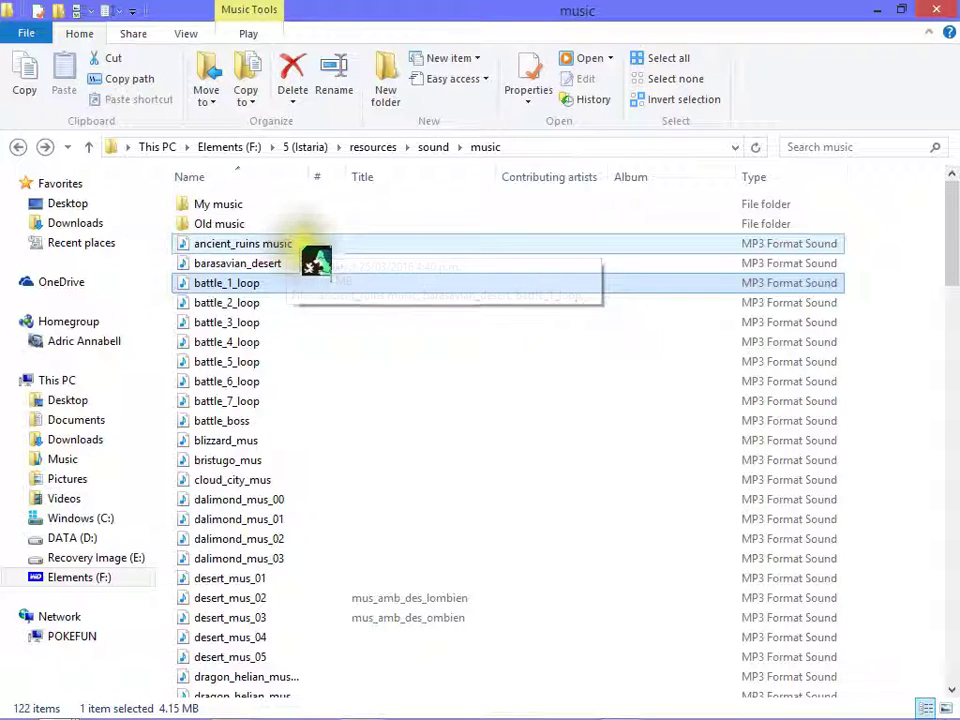
{"action": "left_click", "coordinate": [297, 231]}
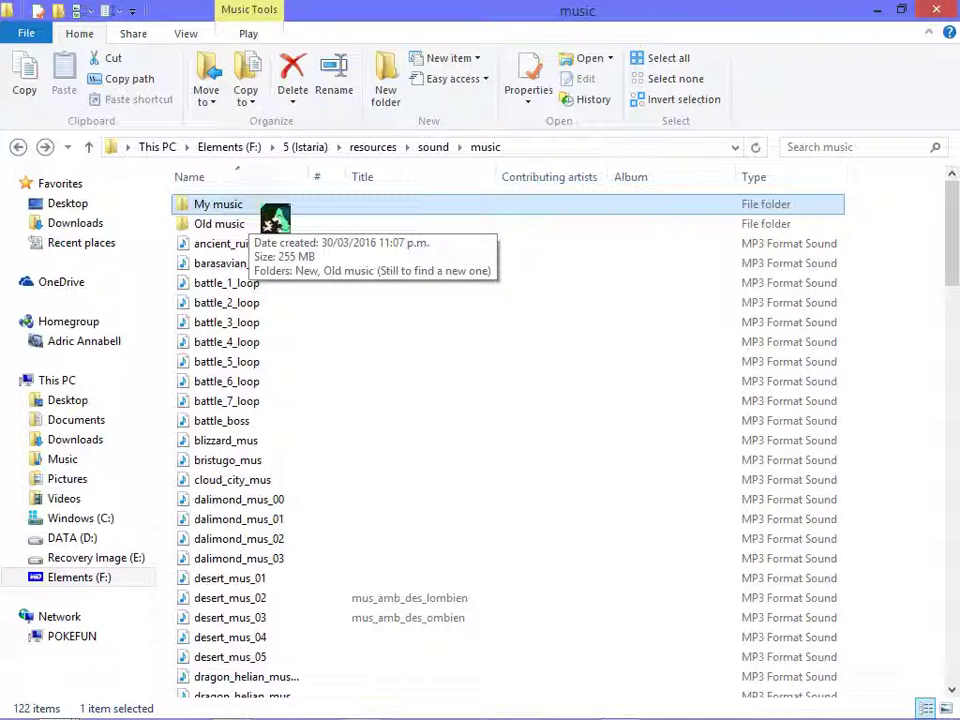
Step: Switch to the File Converters folder window that holds the any-audio-converter application
{"action": "left_click_drag", "start_coordinate": [270, 212], "coordinate": [108, 700]}
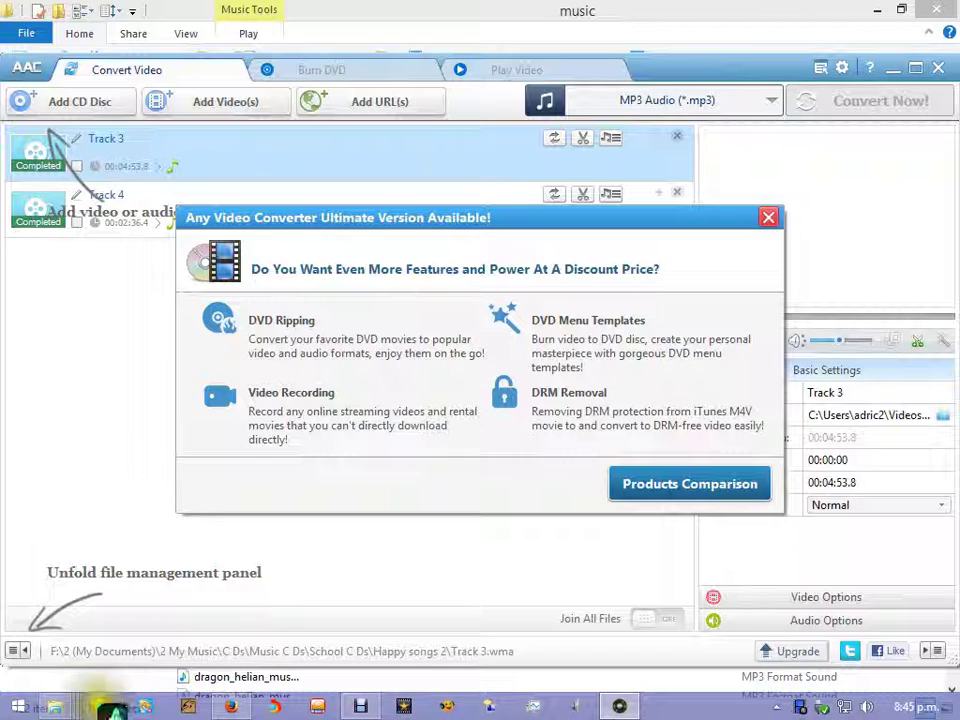
{"action": "left_click_drag", "start_coordinate": [112, 710], "coordinate": [435, 585]}
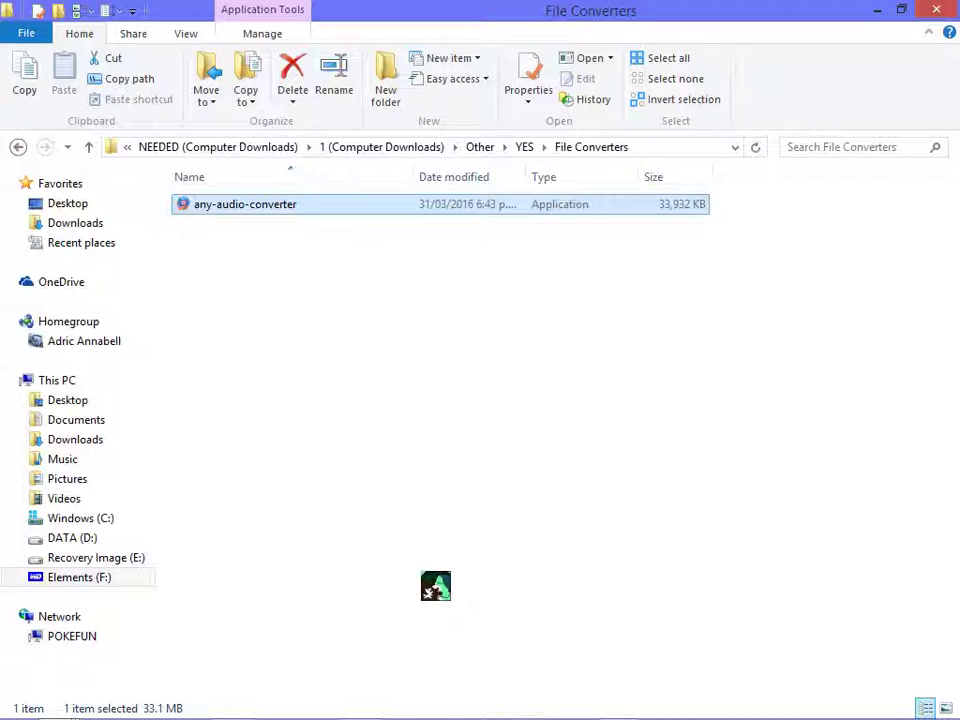
{"action": "left_click_drag", "start_coordinate": [435, 585], "coordinate": [815, 708]}
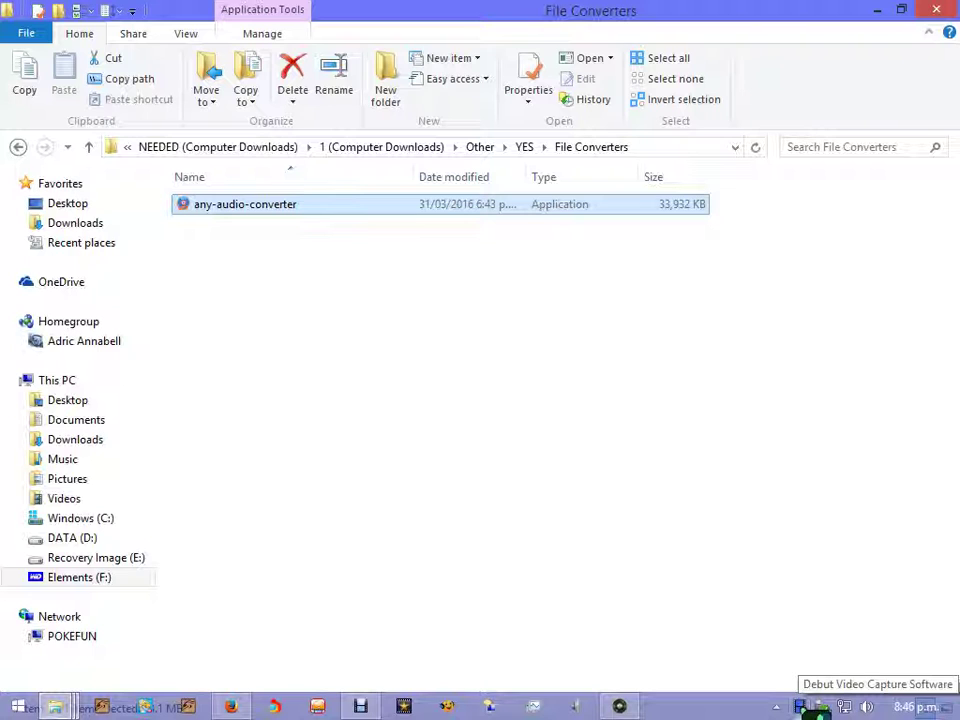
{"action": "left_click_drag", "start_coordinate": [815, 708], "coordinate": [802, 706]}
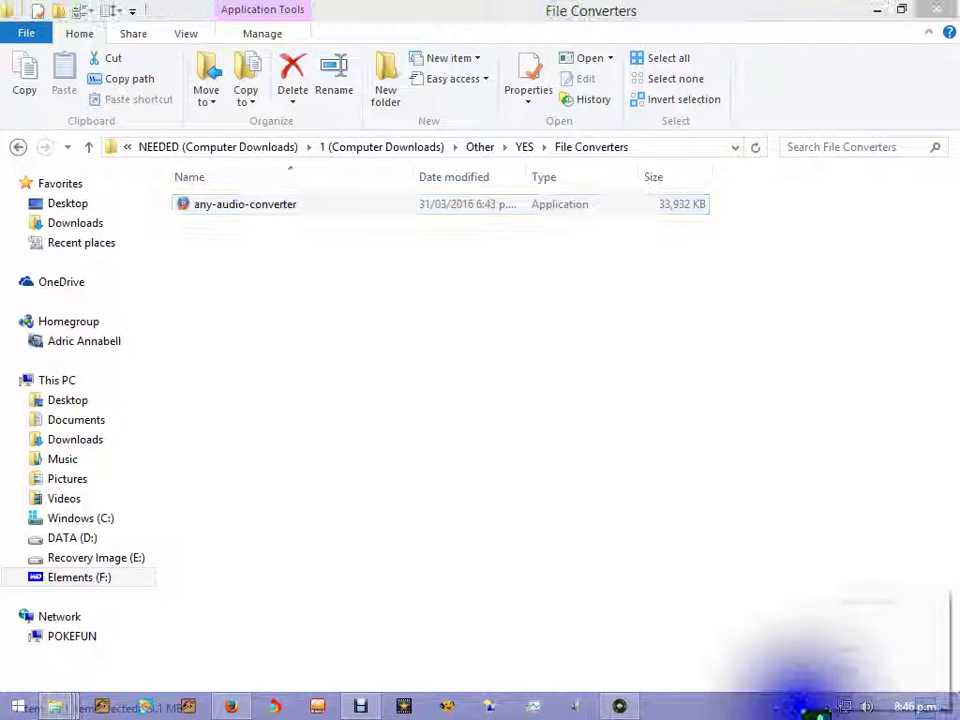
{"action": "right_click", "coordinate": [802, 706]}
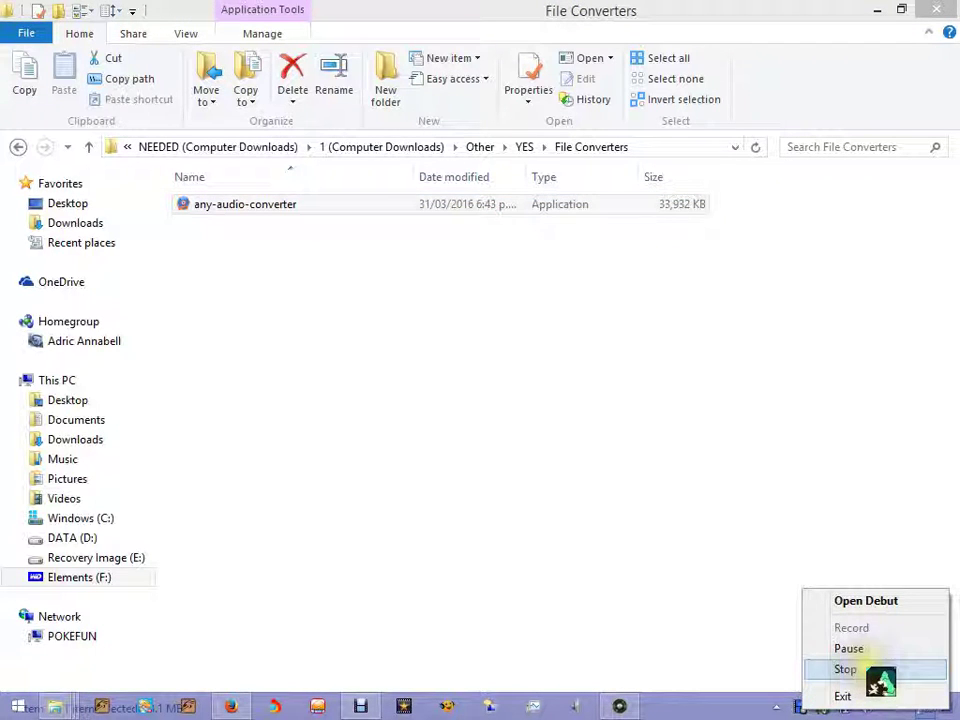